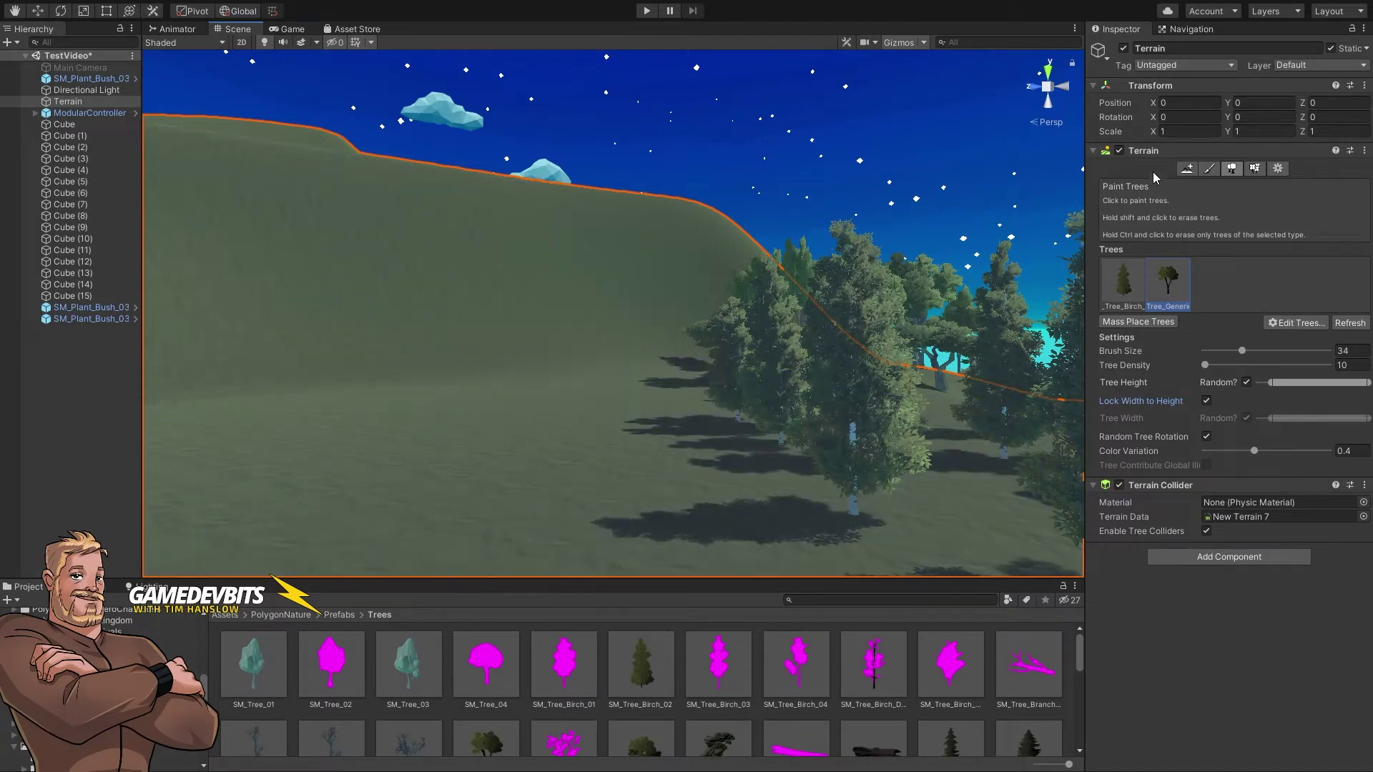
# - Reselect the terrain and switch it to the Paint Details tool
pyautogui.click(724, 135)
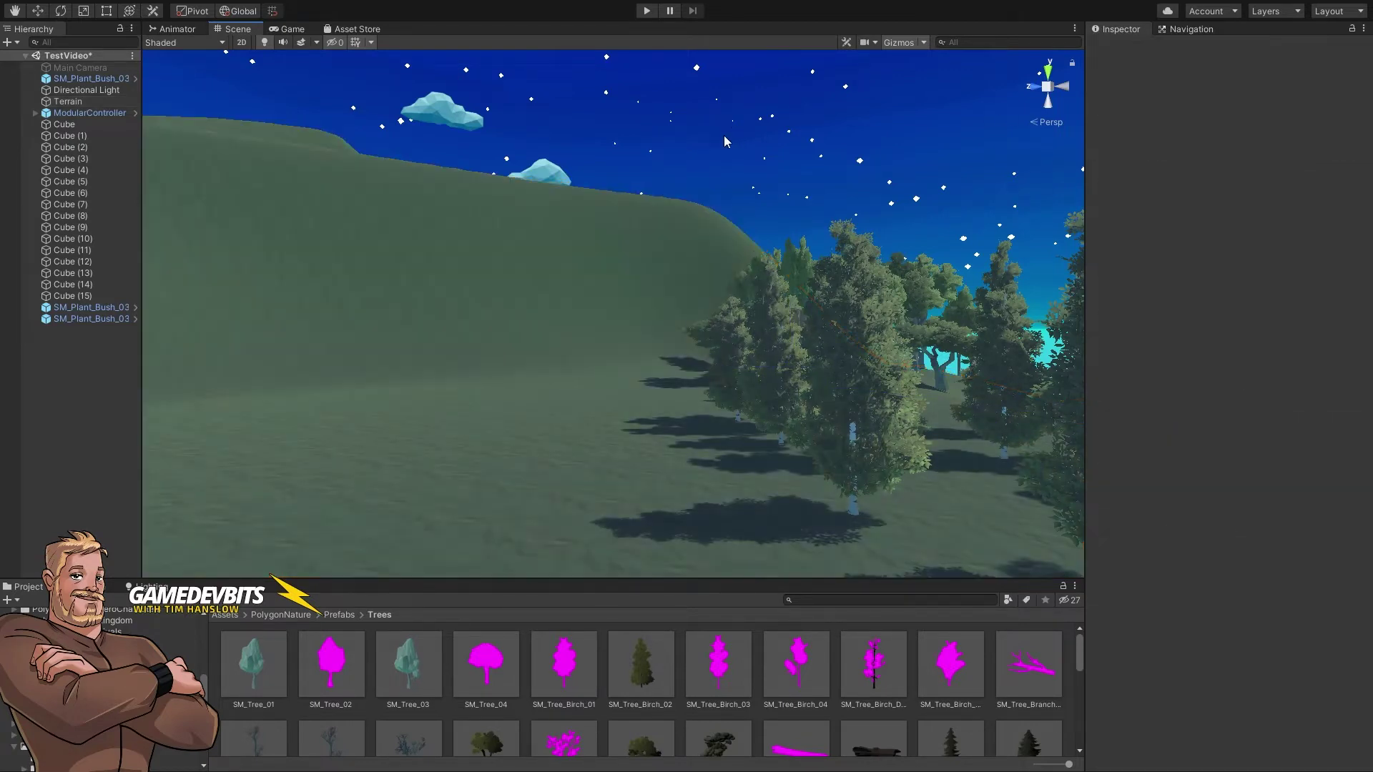
pyautogui.click(609, 231)
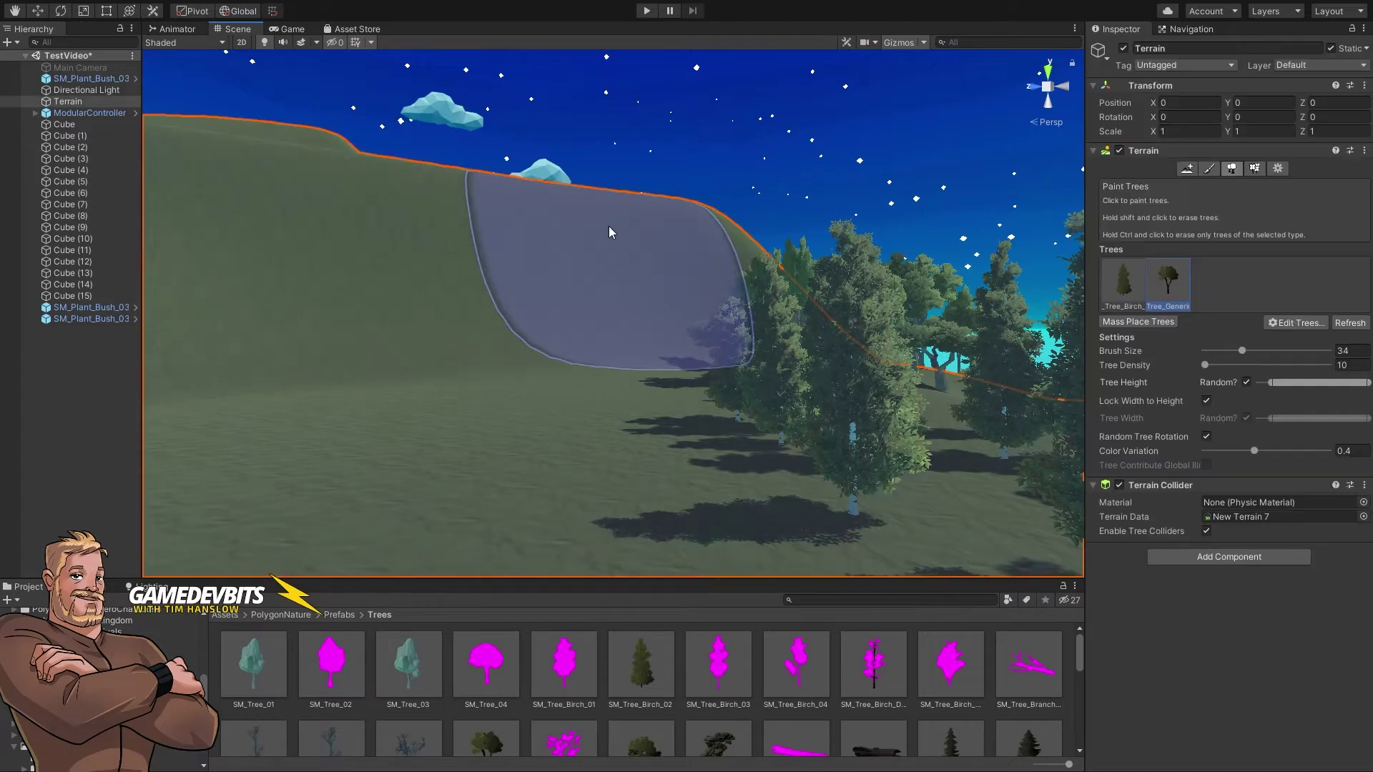
pyautogui.click(1256, 169)
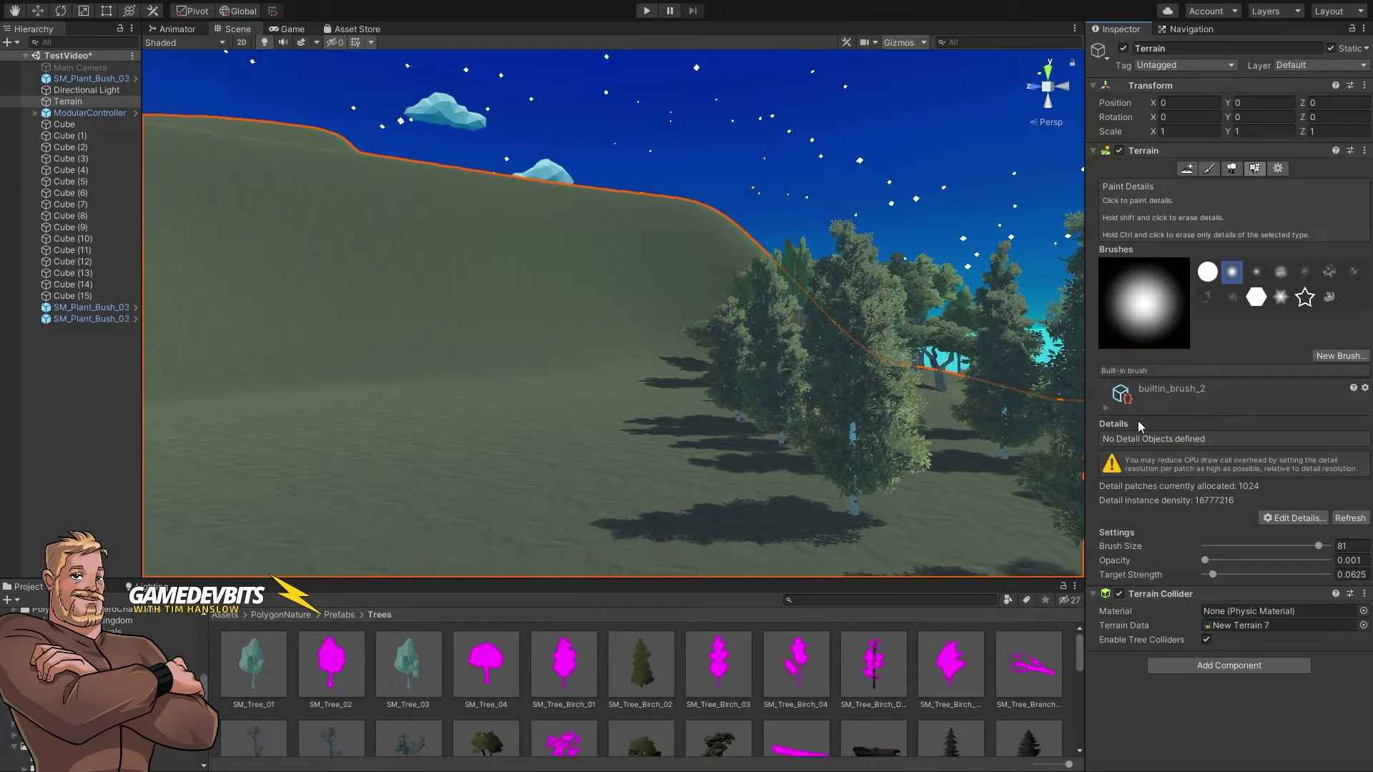
# - Bring up the Add Grass Texture window from Edit Details and move it aside
pyautogui.click(1280, 522)
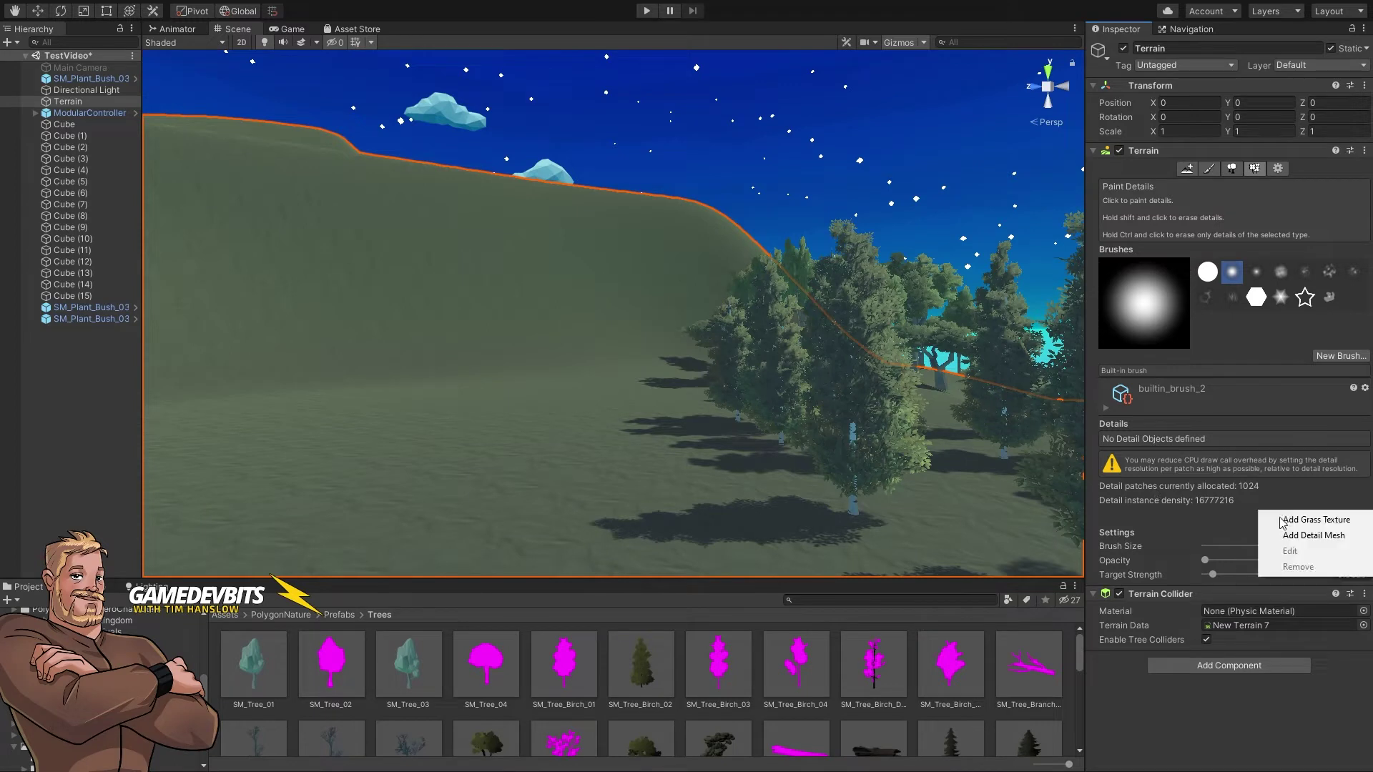
pyautogui.click(1321, 542)
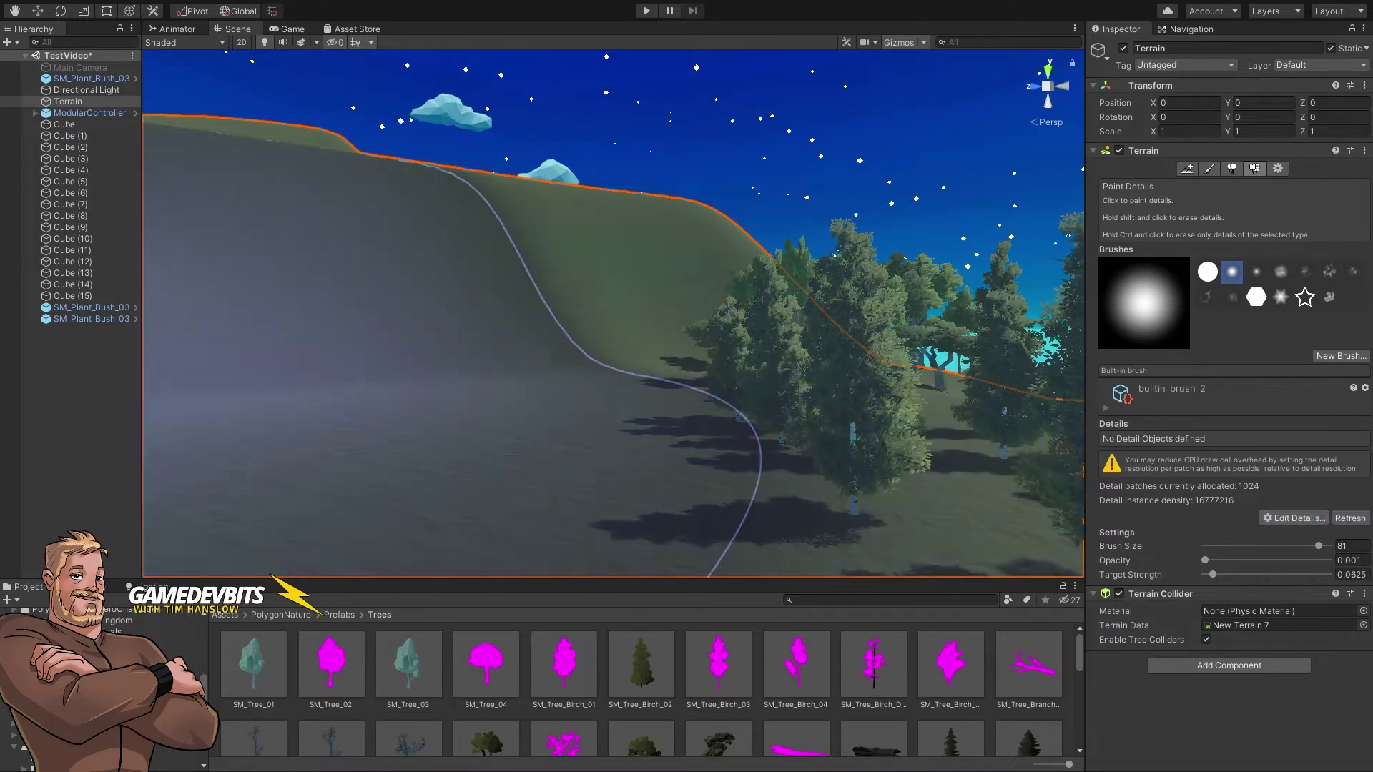
pyautogui.moveTo(184, 295); pyautogui.dragTo(358, 186)
# - Pick the Grass_02 texture as the grass detail texture
pyautogui.click(456, 228)
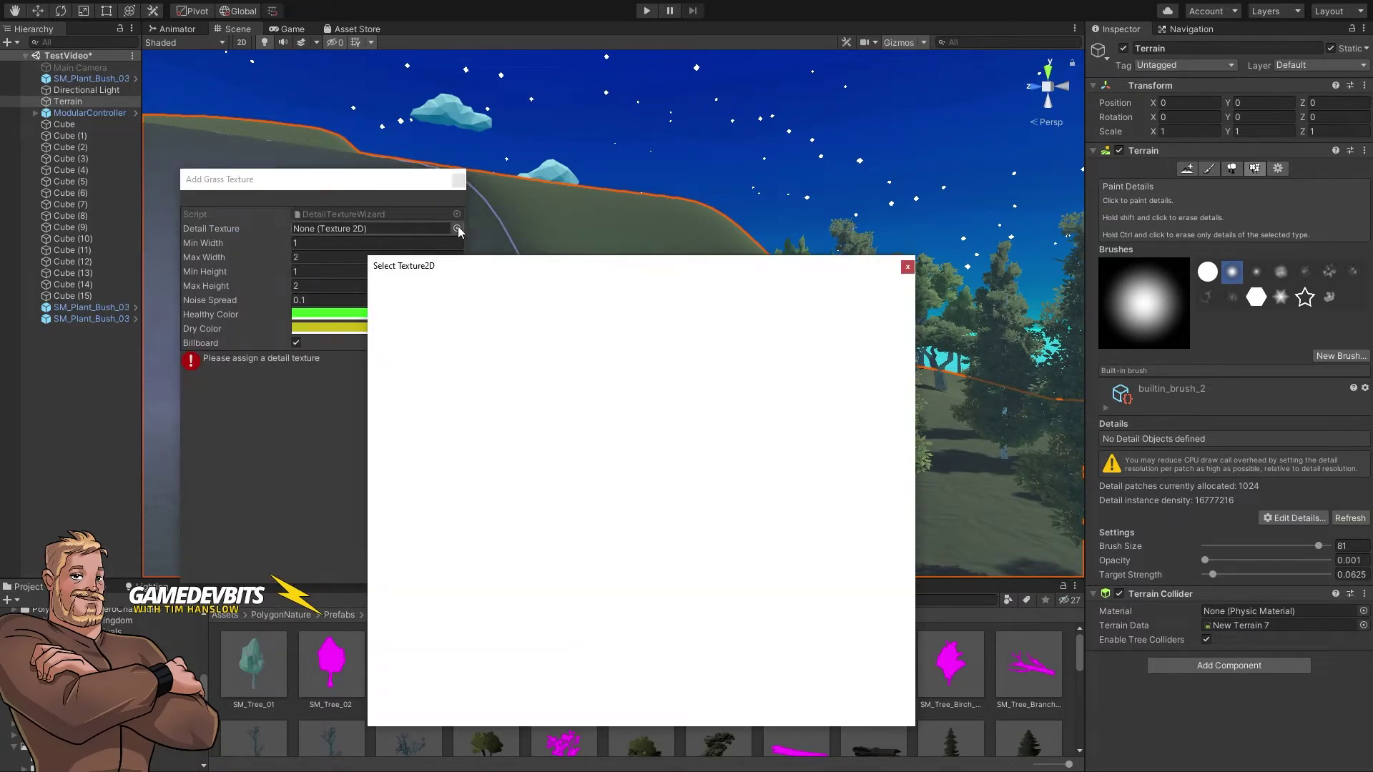
pyautogui.write('grass')
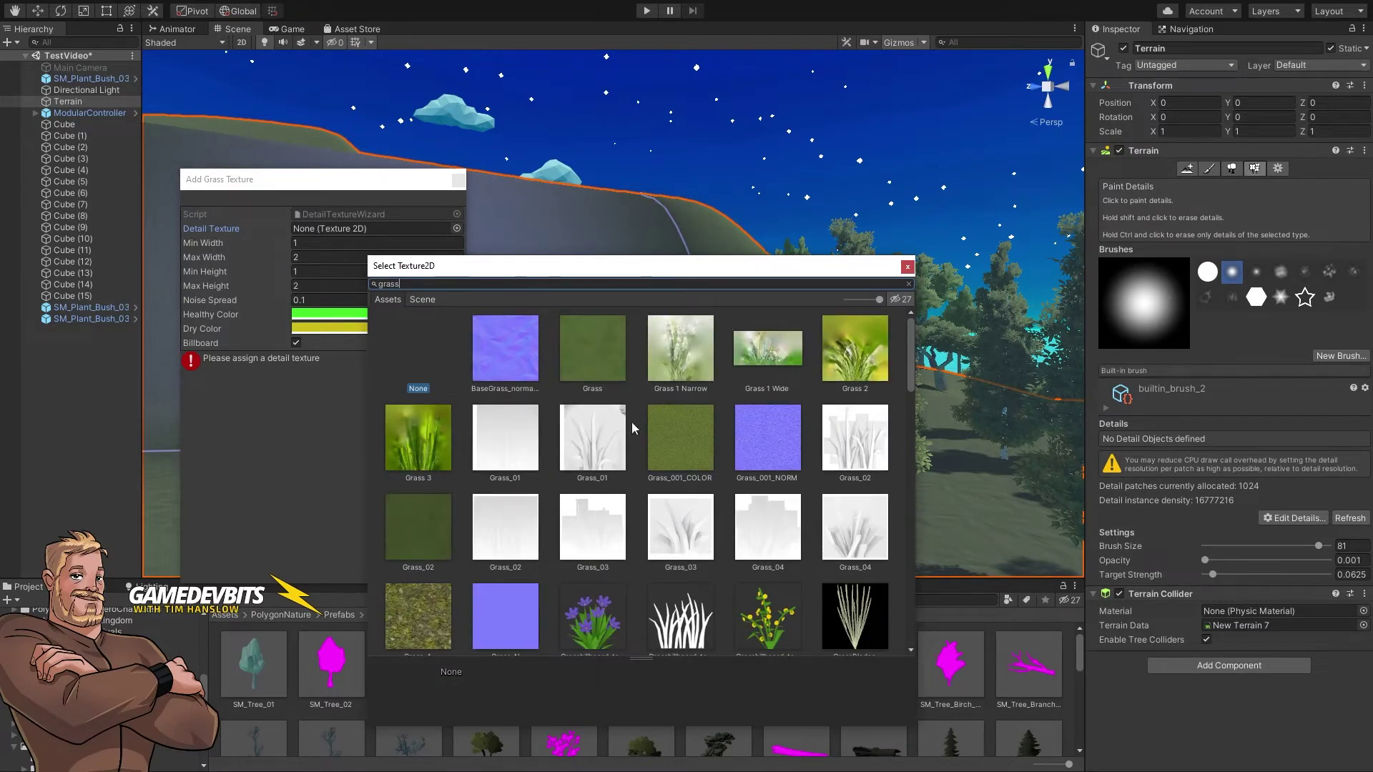
pyautogui.click(839, 442)
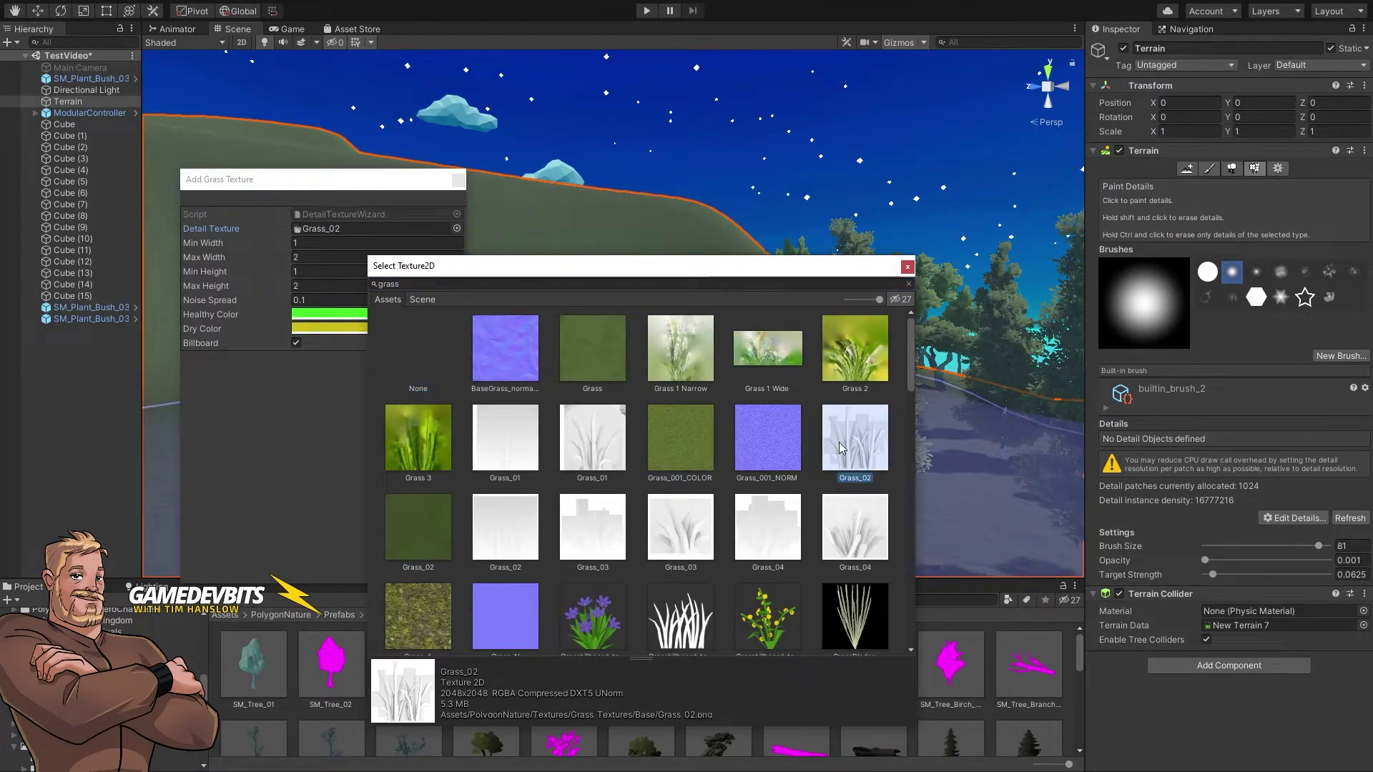
pyautogui.doubleClick(839, 442)
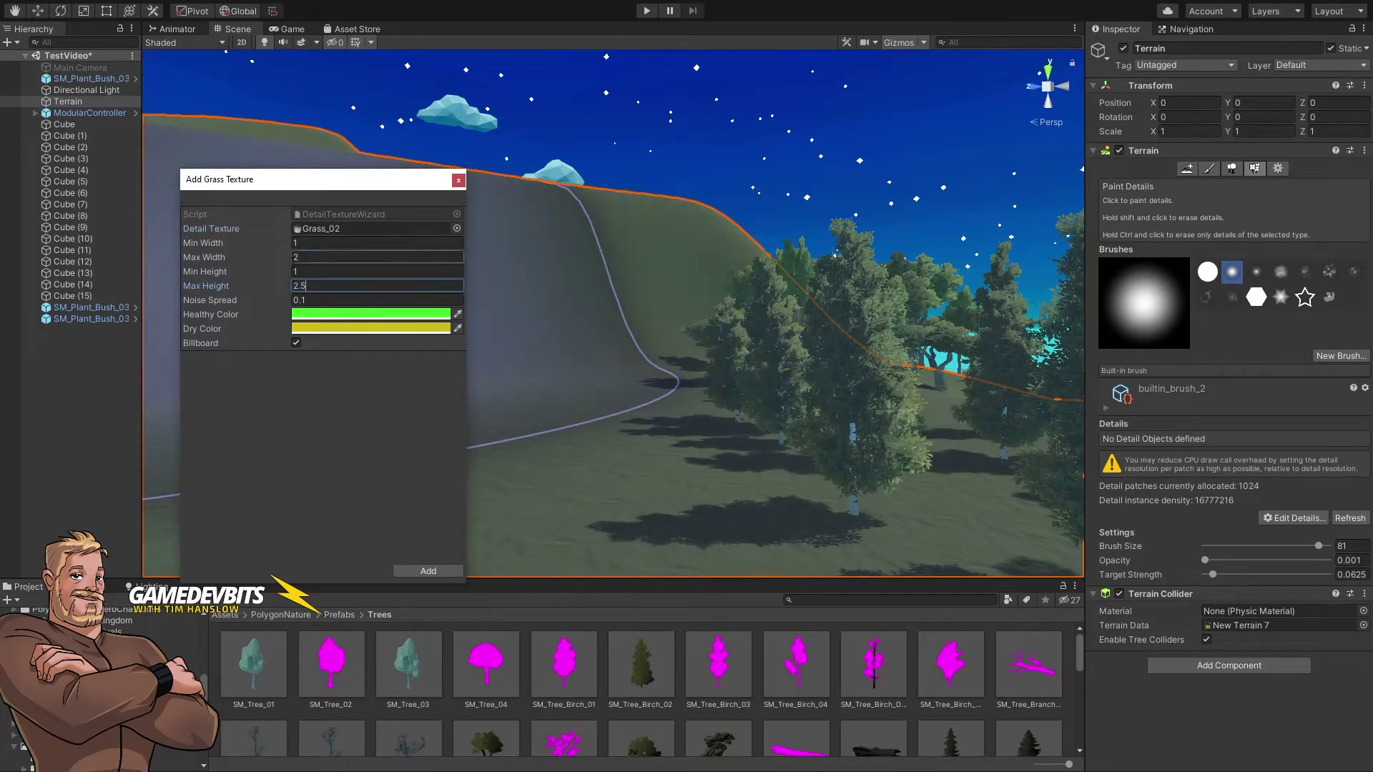
# - Give the grass a green 1EF100 dry colour and add it to the terrain details
pyautogui.moveTo(644, 422); pyautogui.dragTo(576, 494, button='right')
pyautogui.click(321, 320)
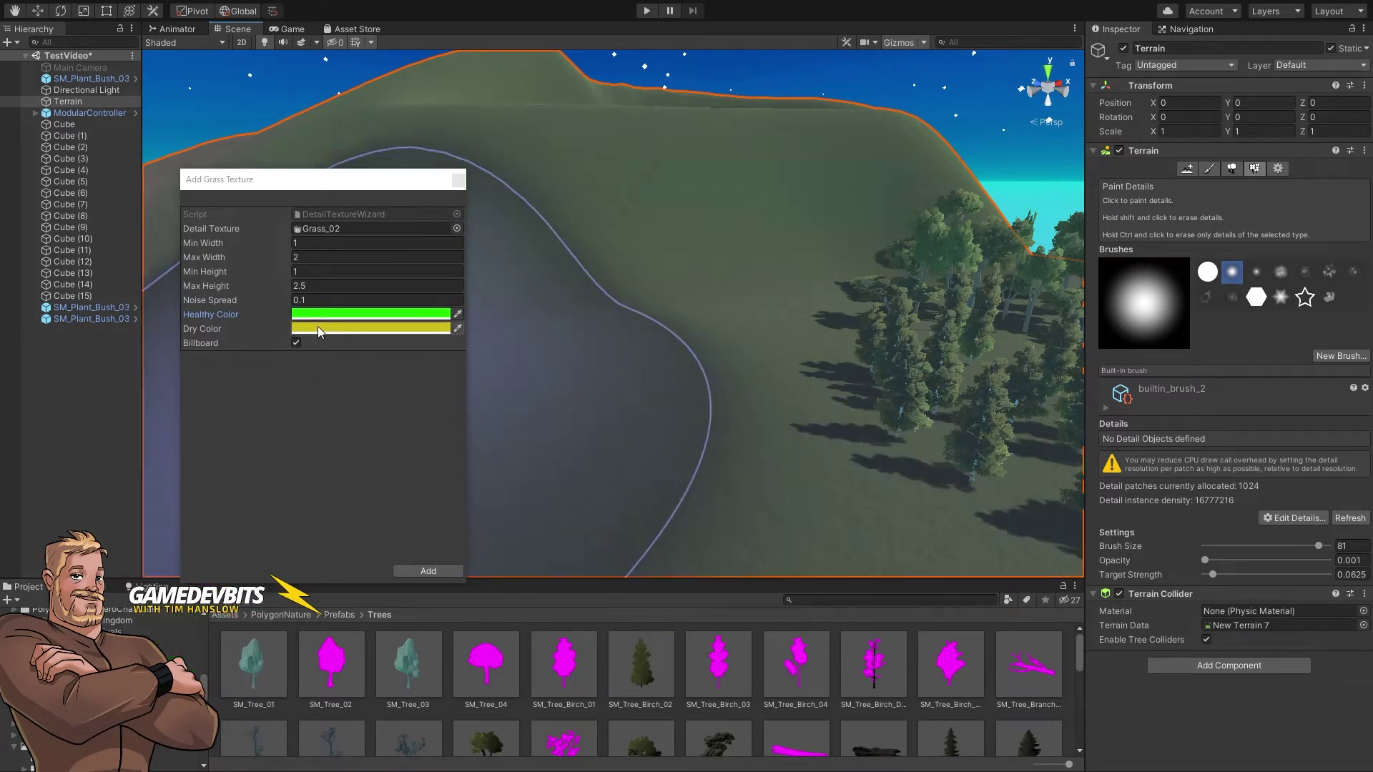
pyautogui.click(318, 327)
pyautogui.click(248, 695)
pyautogui.write('1EF100')
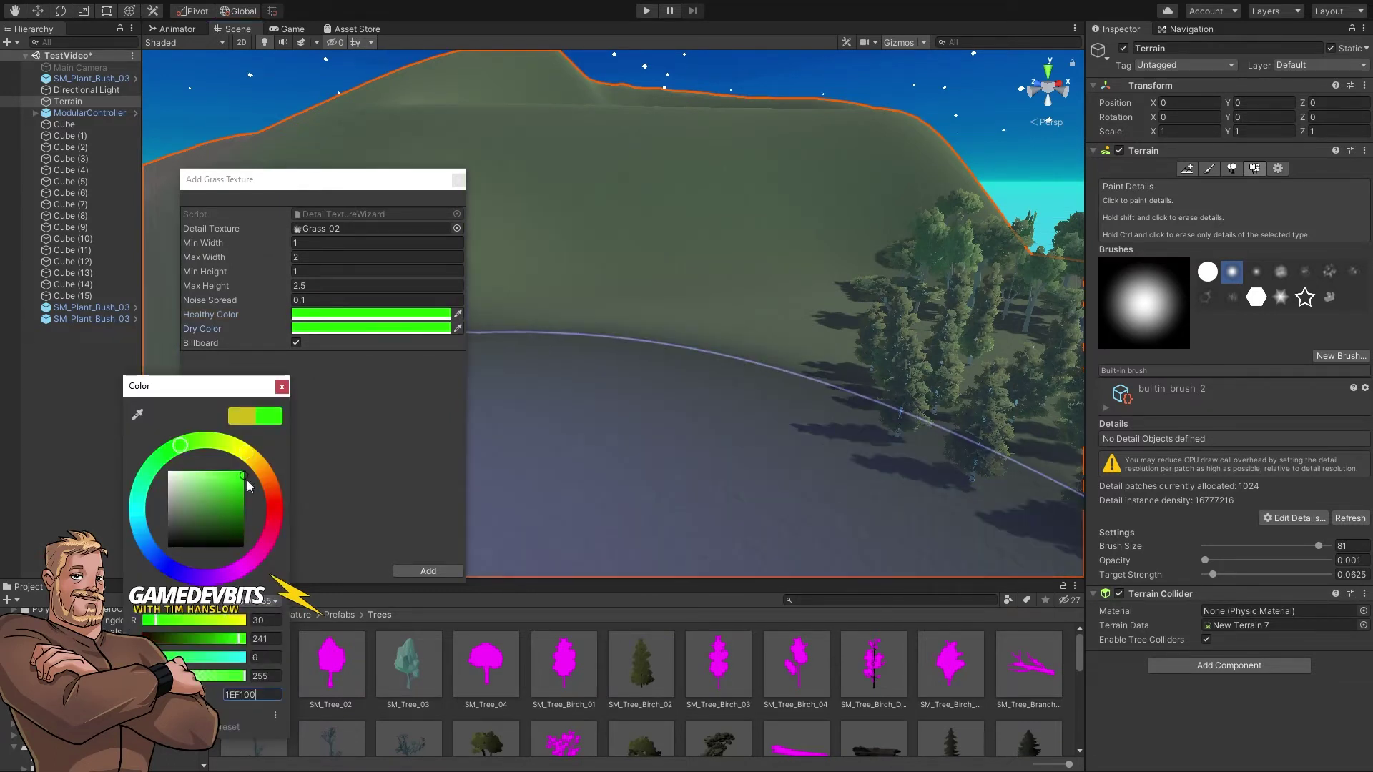
pyautogui.click(285, 388)
pyautogui.click(427, 572)
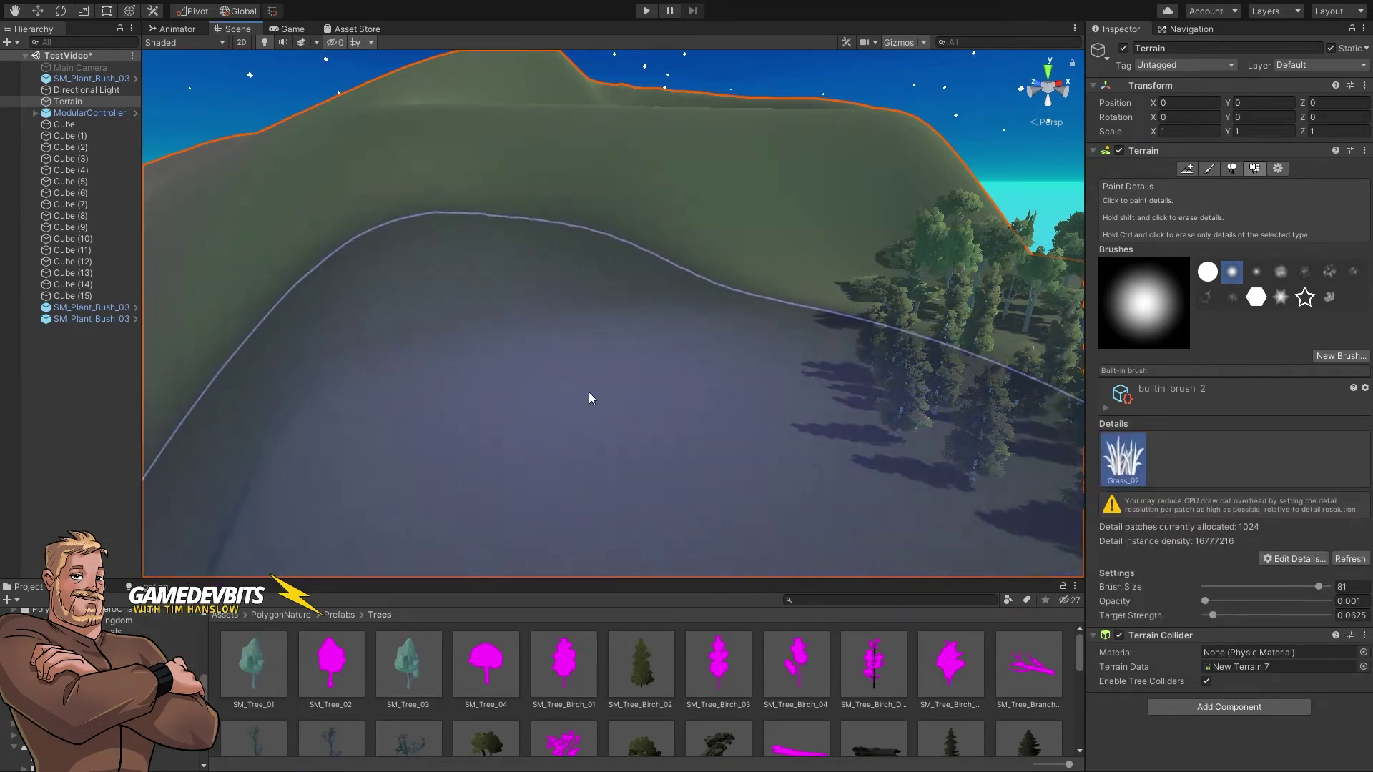
# - Shrink the detail brush to about 15.7 and paint five scattered Grass_02 clumps on the slope
pyautogui.press('[')
pyautogui.press('[')
pyautogui.press('[')
pyautogui.press('[')
pyautogui.press('[')
pyautogui.press('[')
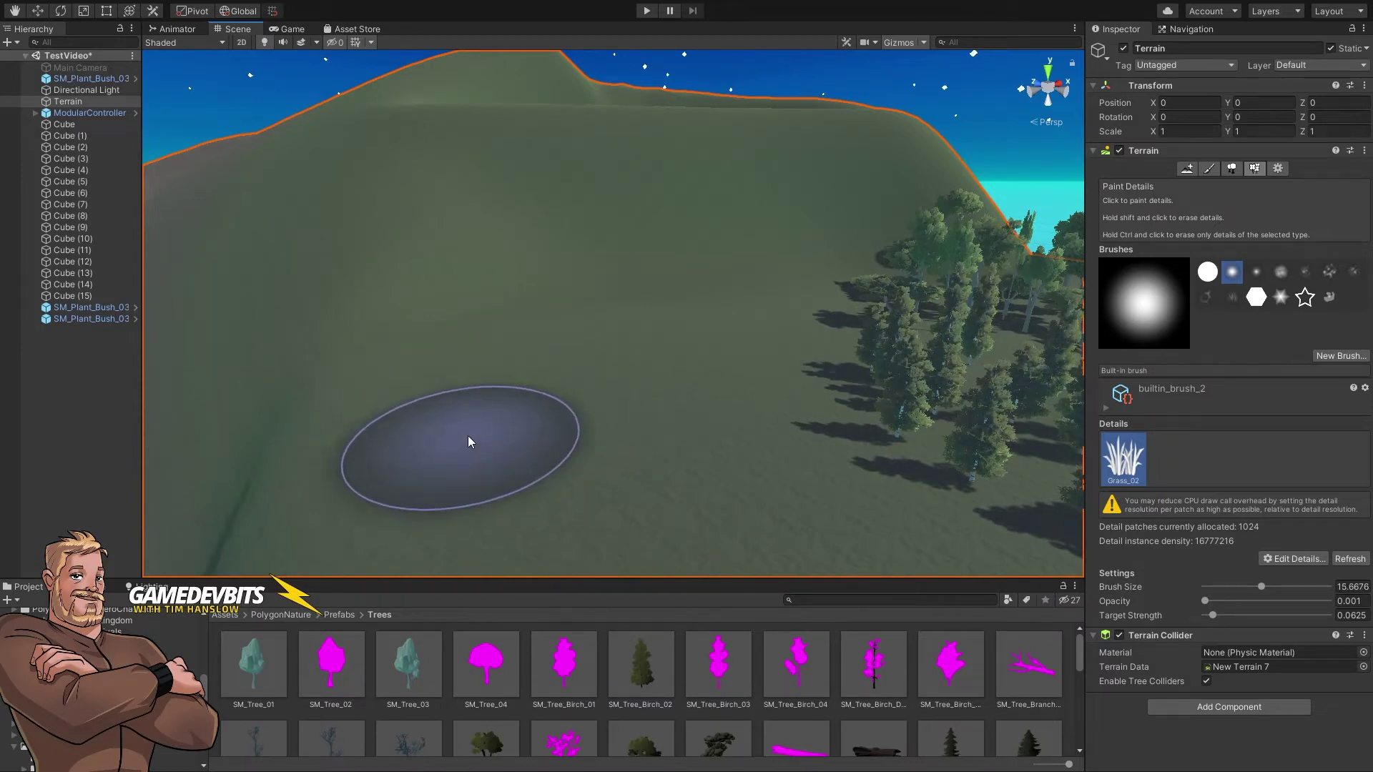
pyautogui.keyDown('alt'); pyautogui.moveTo(521, 456); pyautogui.dragTo(576, 465); pyautogui.keyUp('alt')
pyautogui.scroll(5, 560, 456)
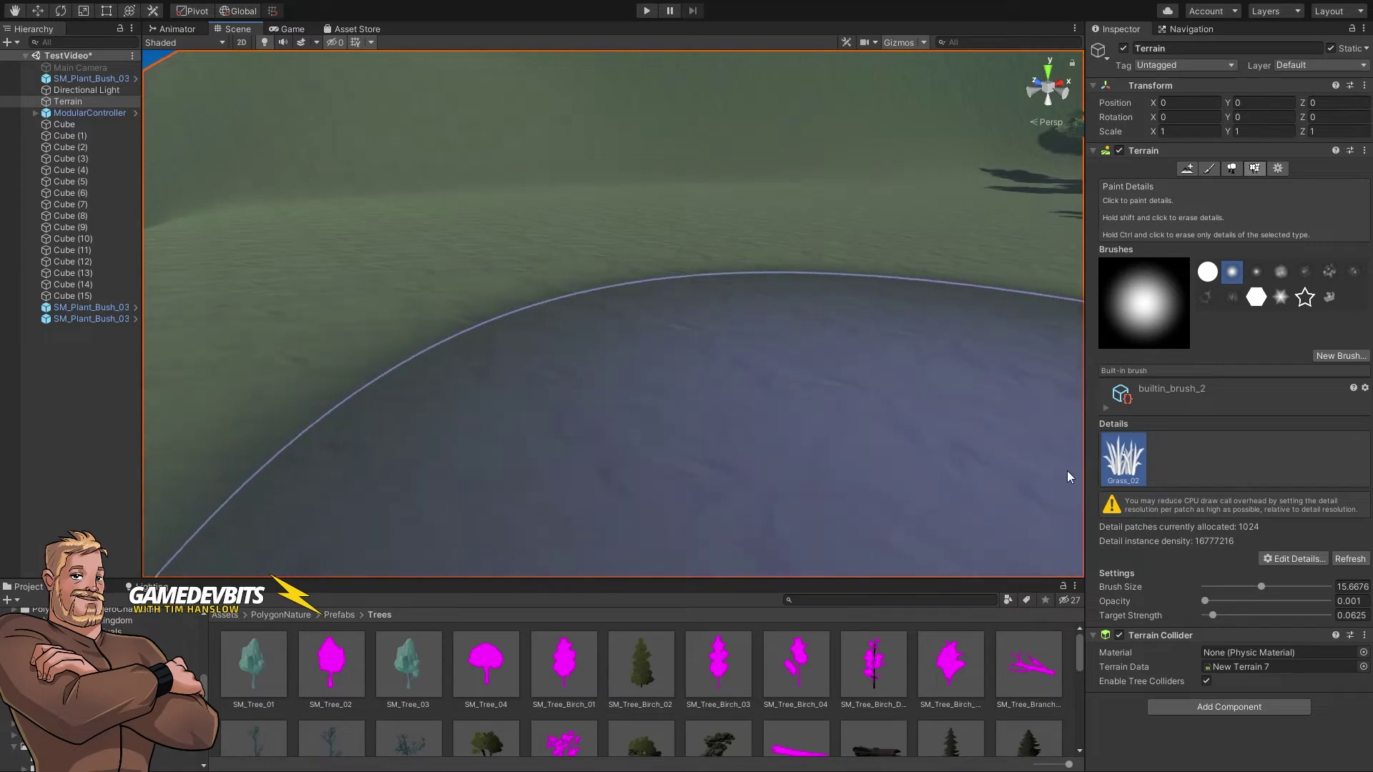
pyautogui.click(620, 294)
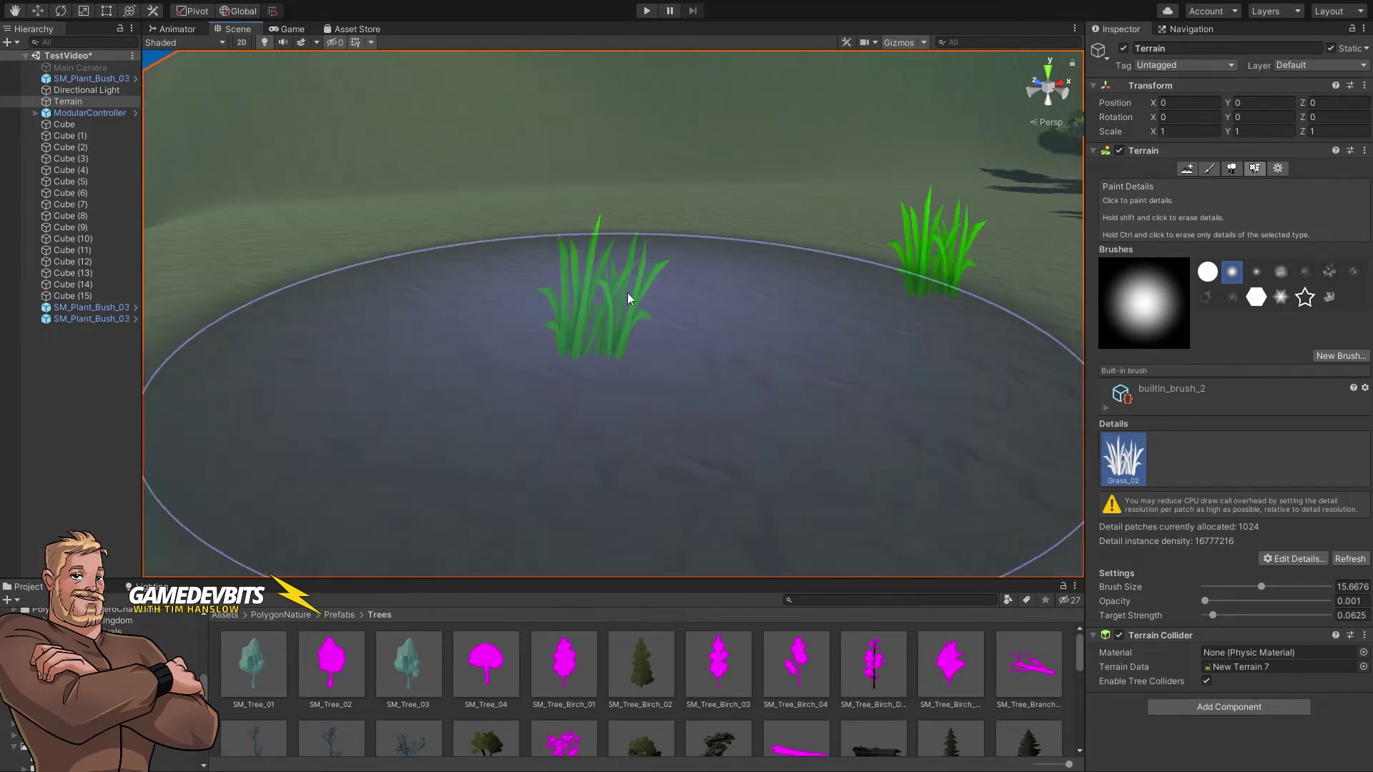
pyautogui.click(662, 233)
pyautogui.click(543, 238)
pyautogui.click(672, 216)
pyautogui.click(641, 251)
pyautogui.moveTo(636, 264)
pyautogui.keyDown('alt'); pyautogui.mouseDown()
pyautogui.moveTo(751, 319)
pyautogui.moveTo(739, 325)
pyautogui.moveTo(714, 267)
pyautogui.moveTo(782, 245)
pyautogui.moveTo(949, 259)
pyautogui.moveTo(619, 239)
pyautogui.moveTo(691, 280)
pyautogui.mouseUp(); pyautogui.keyUp('alt')
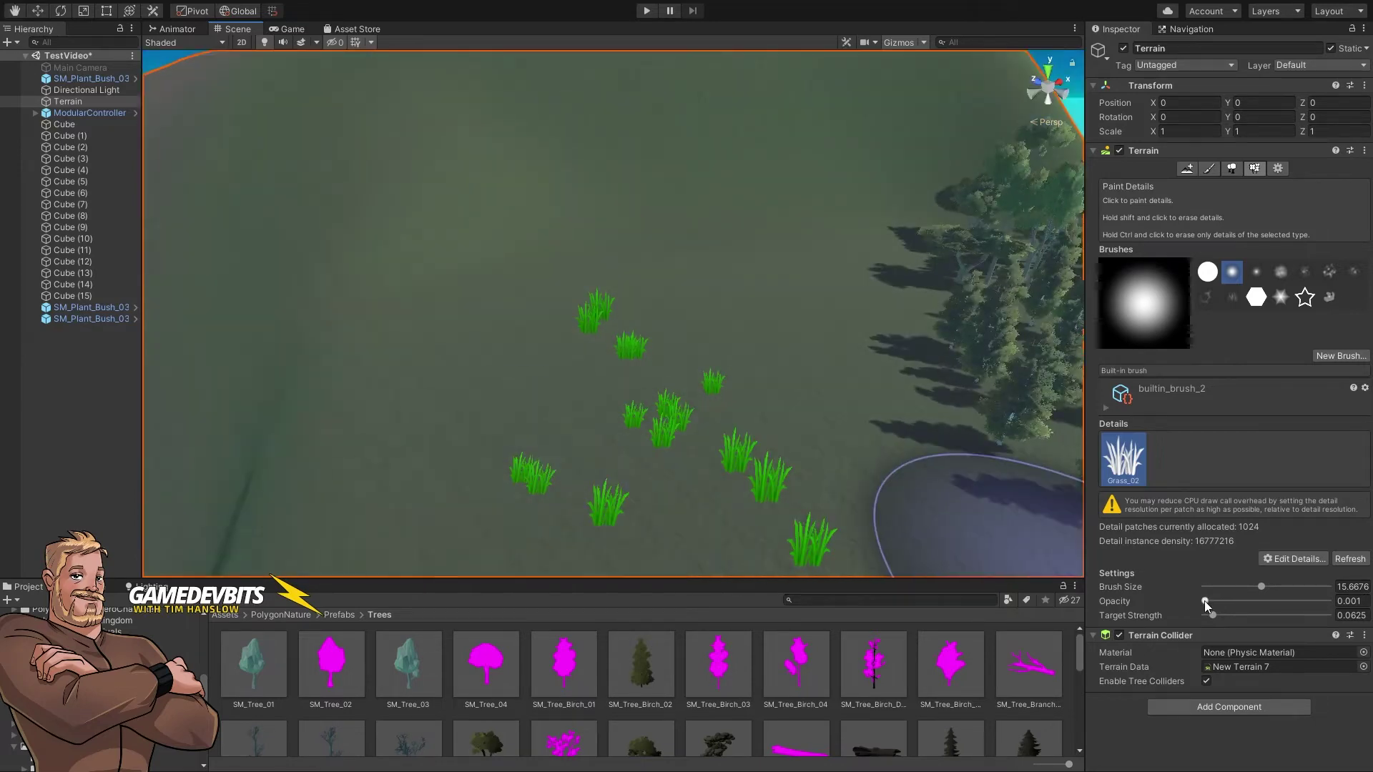
# - Raise detail opacity to 0.28, erase the test grass, and open Grass_02 for editing
pyautogui.moveTo(1206, 601); pyautogui.dragTo(1240, 601)
pyautogui.moveTo(766, 475)
pyautogui.keyDown('shift'); pyautogui.mouseDown()
pyautogui.moveTo(600, 464)
pyautogui.moveTo(579, 291)
pyautogui.moveTo(542, 358)
pyautogui.mouseUp(); pyautogui.keyUp('shift')
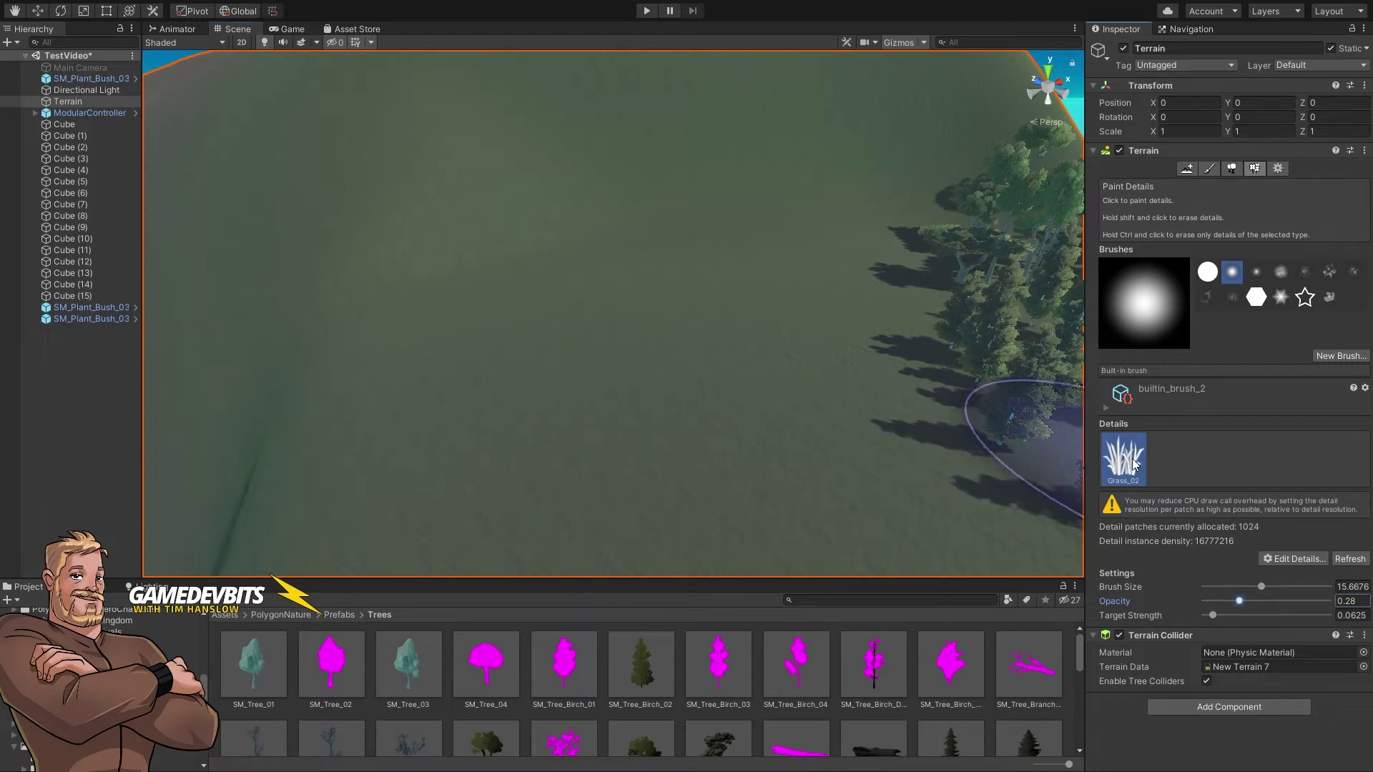
pyautogui.click(1277, 557)
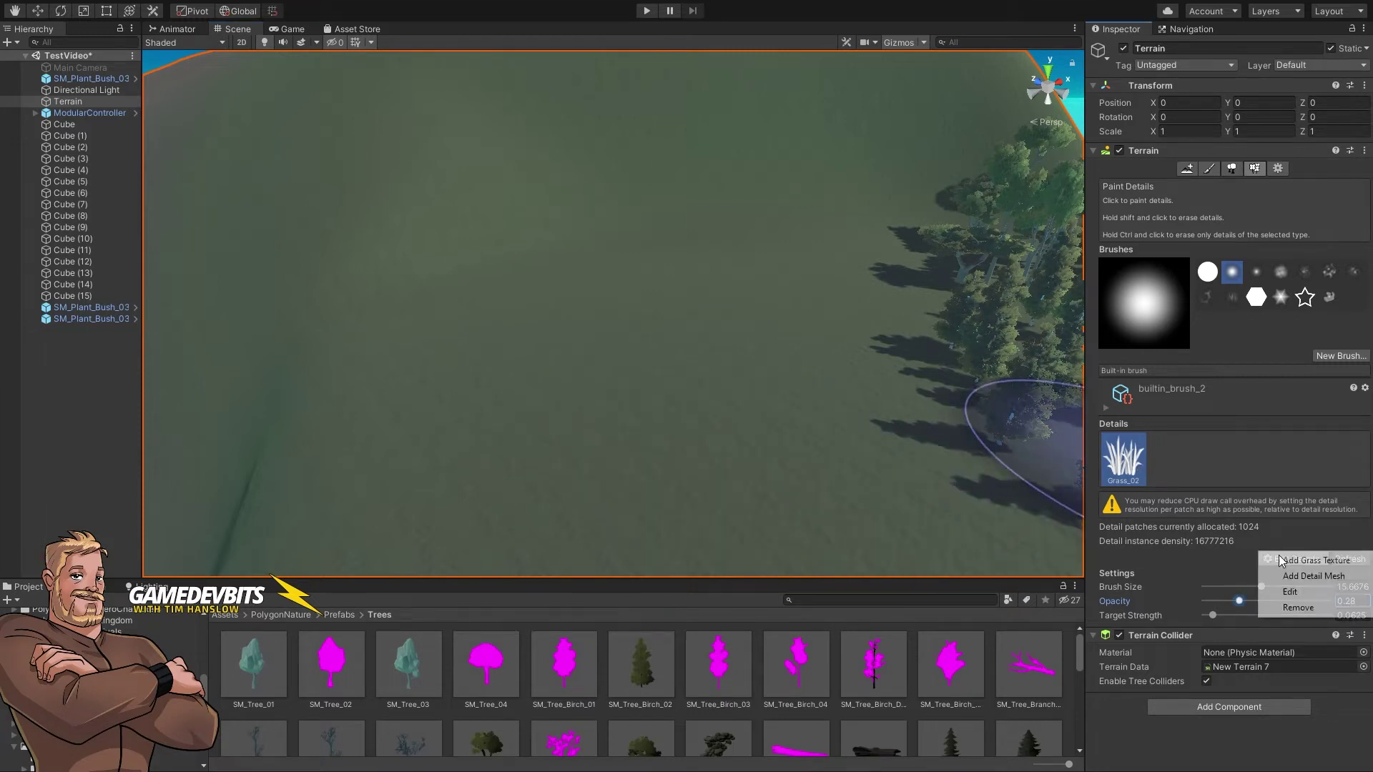
pyautogui.click(1309, 595)
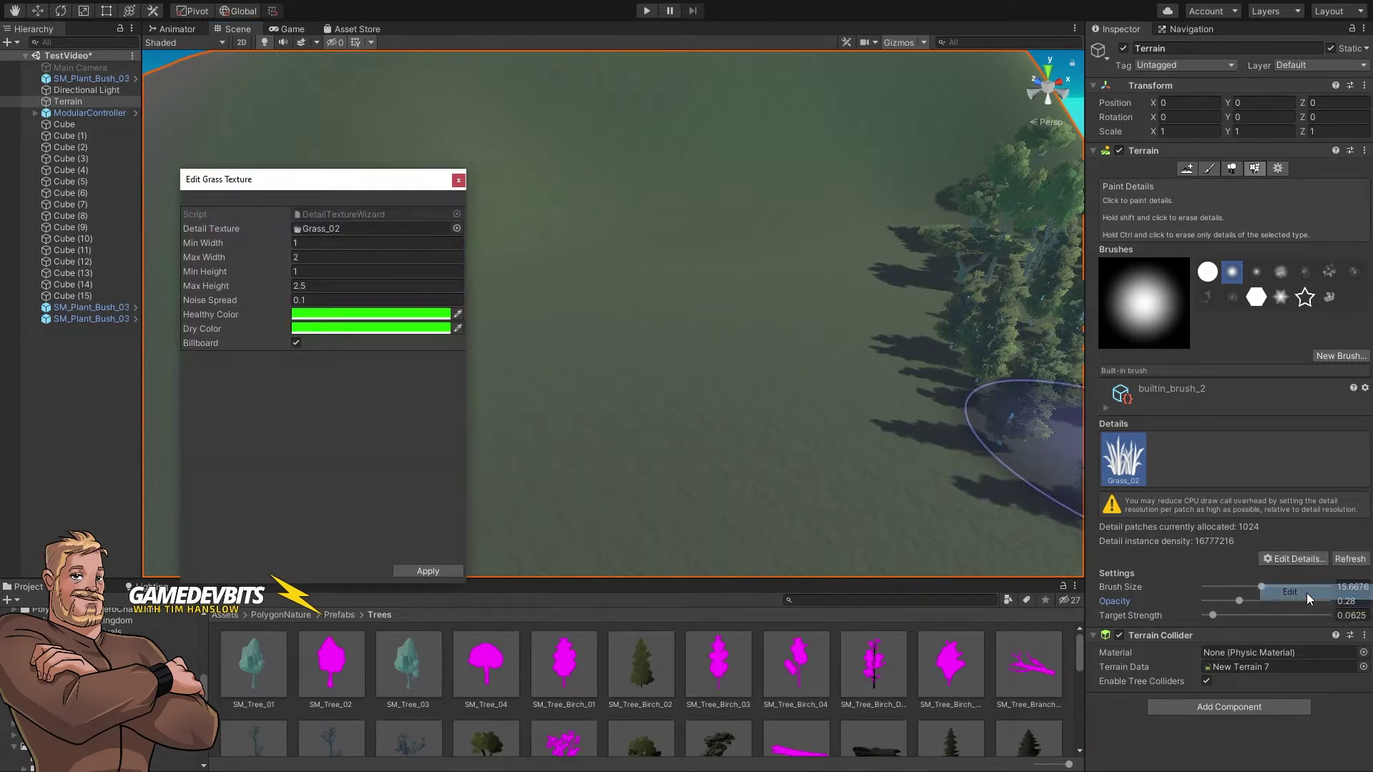
# - Darken the healthy green, make the dry colour olive 8A8C0C, and apply
pyautogui.click(309, 318)
pyautogui.moveTo(233, 487); pyautogui.dragTo(240, 509)
pyautogui.click(282, 388)
pyautogui.click(326, 328)
pyautogui.moveTo(228, 447); pyautogui.dragTo(239, 450)
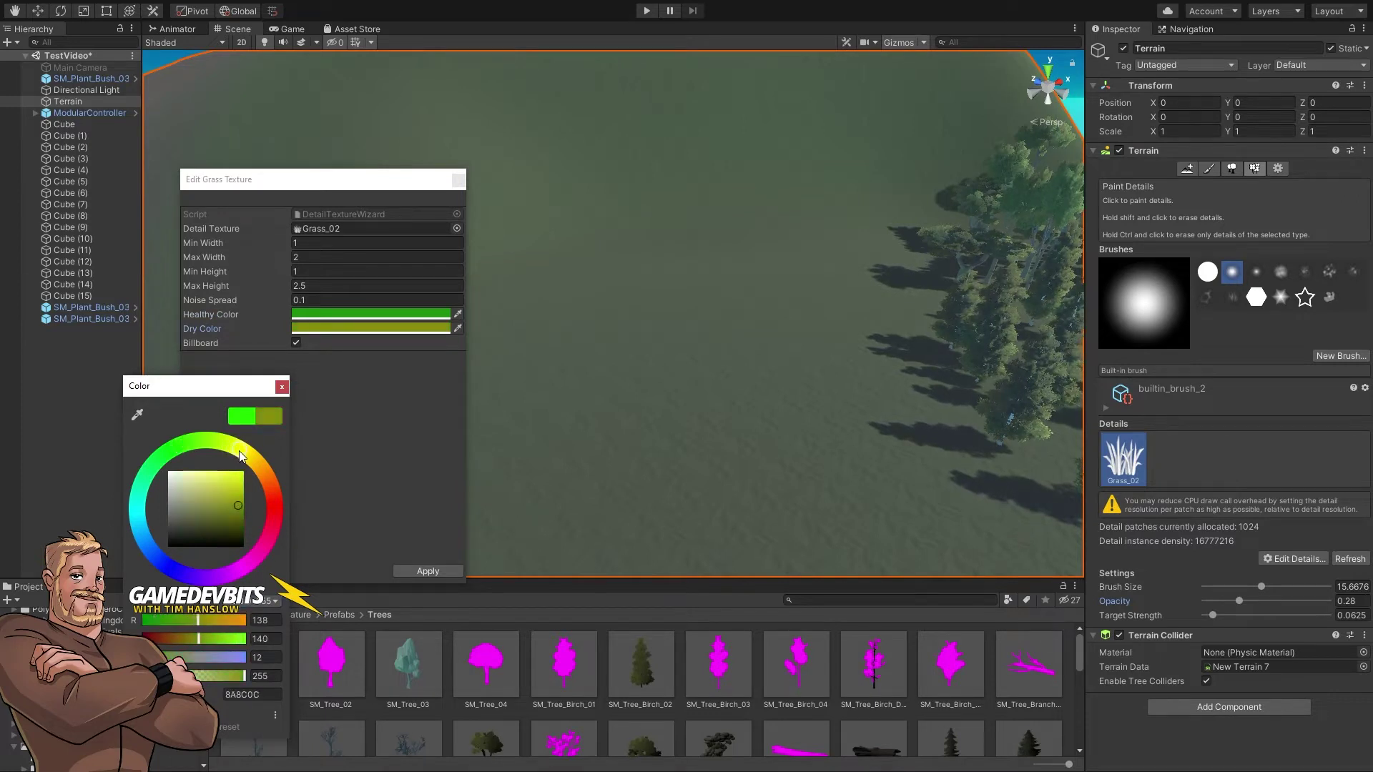
pyautogui.click(282, 388)
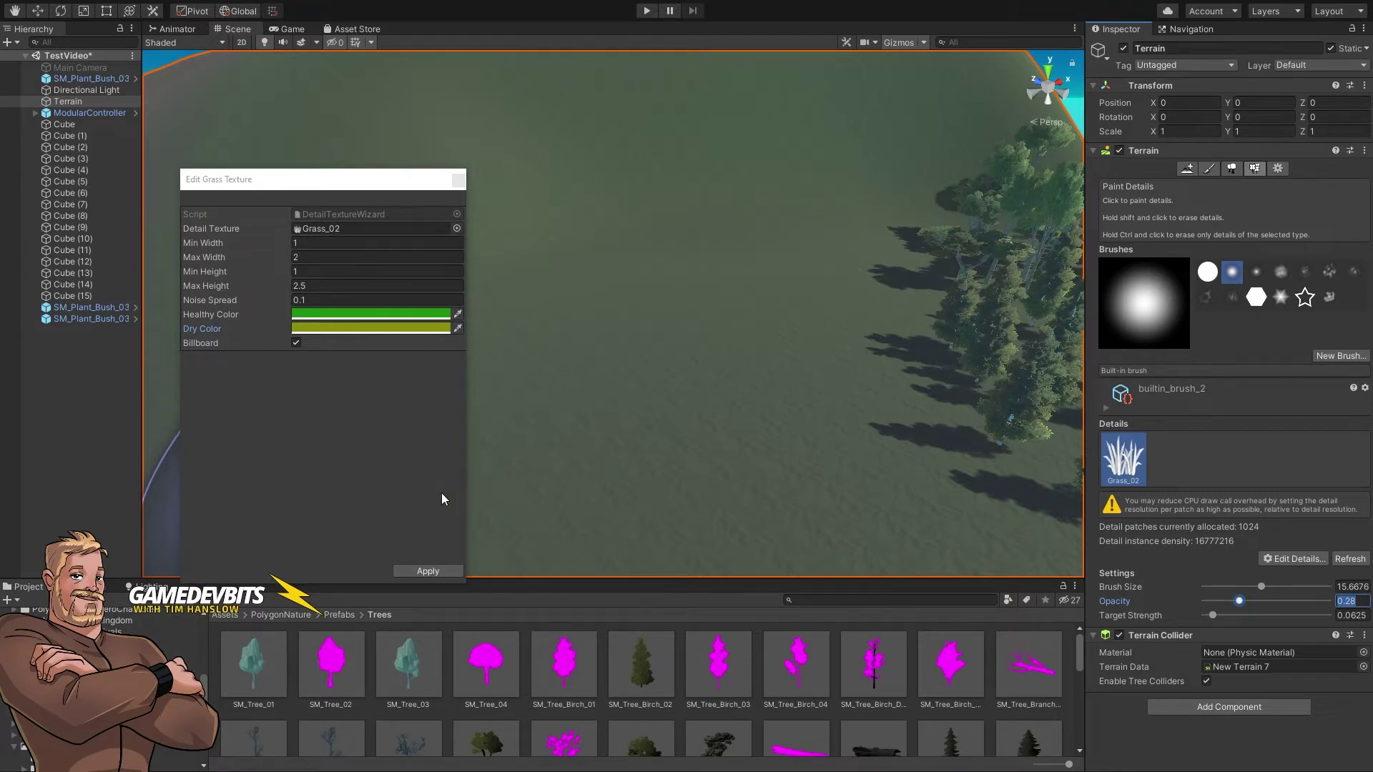
pyautogui.click(428, 570)
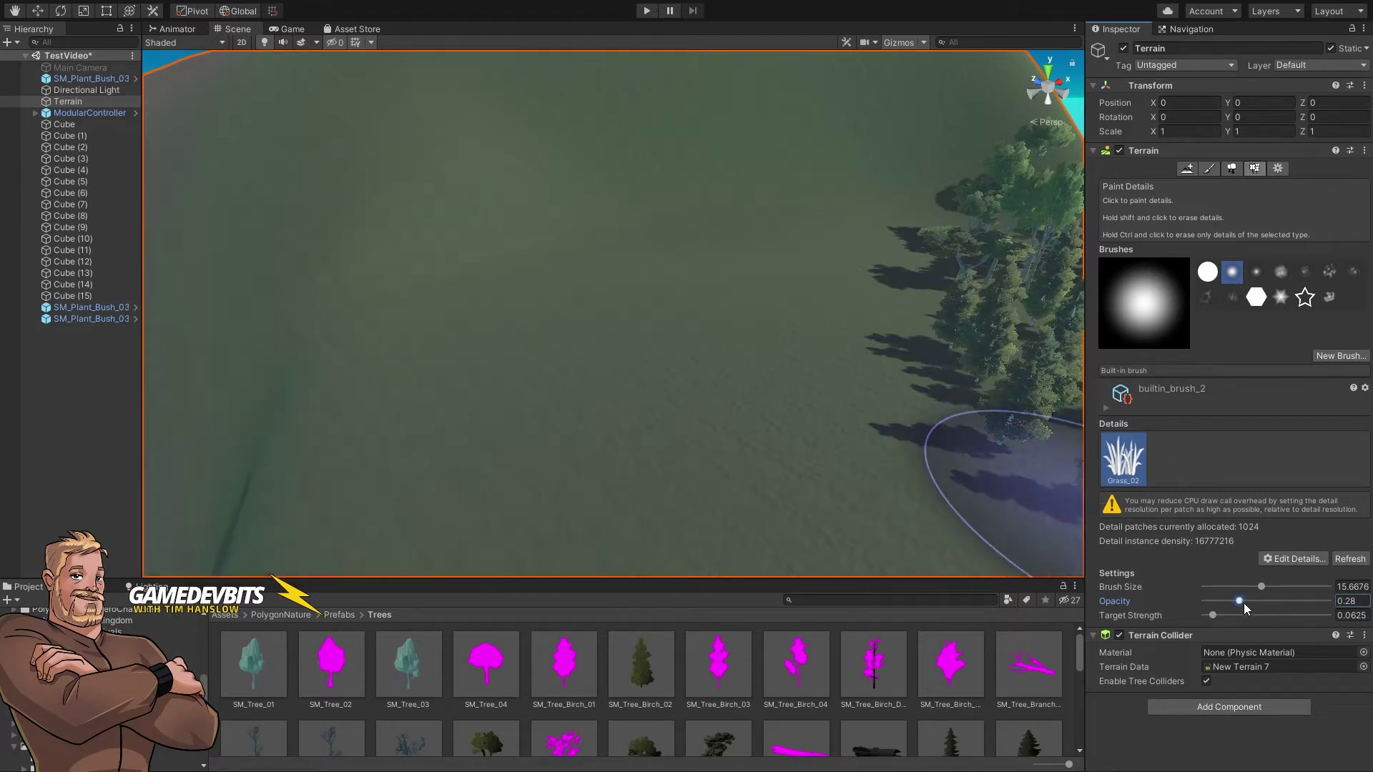
# - Lower detail opacity to 0.146 and paint light Grass_02 strokes across the terrain
pyautogui.moveTo(1243, 603); pyautogui.dragTo(1223, 599)
pyautogui.moveTo(640, 372)
pyautogui.mouseDown()
pyautogui.moveTo(553, 336)
pyautogui.moveTo(591, 410)
pyautogui.moveTo(772, 424)
pyautogui.moveTo(727, 350)
pyautogui.moveTo(572, 408)
pyautogui.moveTo(458, 356)
pyautogui.moveTo(415, 352)
pyautogui.moveTo(401, 474)
pyautogui.moveTo(655, 440)
pyautogui.mouseUp()
pyautogui.moveTo(654, 440)
pyautogui.mouseDown(button='right')
pyautogui.moveTo(655, 383)
pyautogui.moveTo(705, 319)
pyautogui.moveTo(900, 289)
pyautogui.moveTo(856, 314)
pyautogui.moveTo(650, 307)
pyautogui.moveTo(689, 344)
pyautogui.moveTo(680, 374)
pyautogui.moveTo(1016, 500)
pyautogui.mouseUp(button='right')
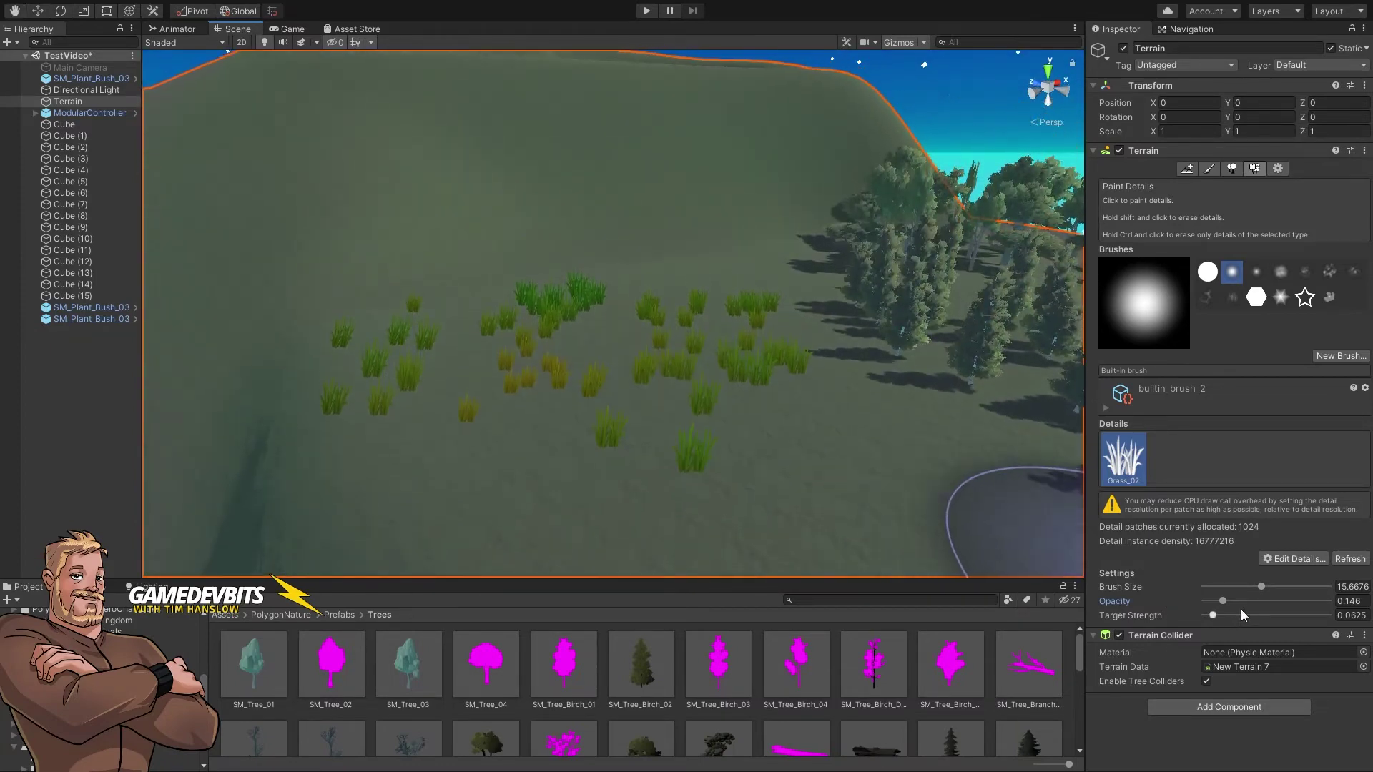
# - Raise detail opacity to 1 and paint dense grass over the terrain
pyautogui.moveTo(1222, 602); pyautogui.dragTo(1328, 602)
pyautogui.moveTo(706, 483)
pyautogui.mouseDown()
pyautogui.moveTo(443, 438)
pyautogui.moveTo(425, 330)
pyautogui.moveTo(578, 343)
pyautogui.moveTo(467, 475)
pyautogui.moveTo(494, 400)
pyautogui.moveTo(547, 445)
pyautogui.moveTo(617, 475)
pyautogui.mouseUp()
pyautogui.moveTo(551, 386); pyautogui.dragTo(843, 413, button='right')
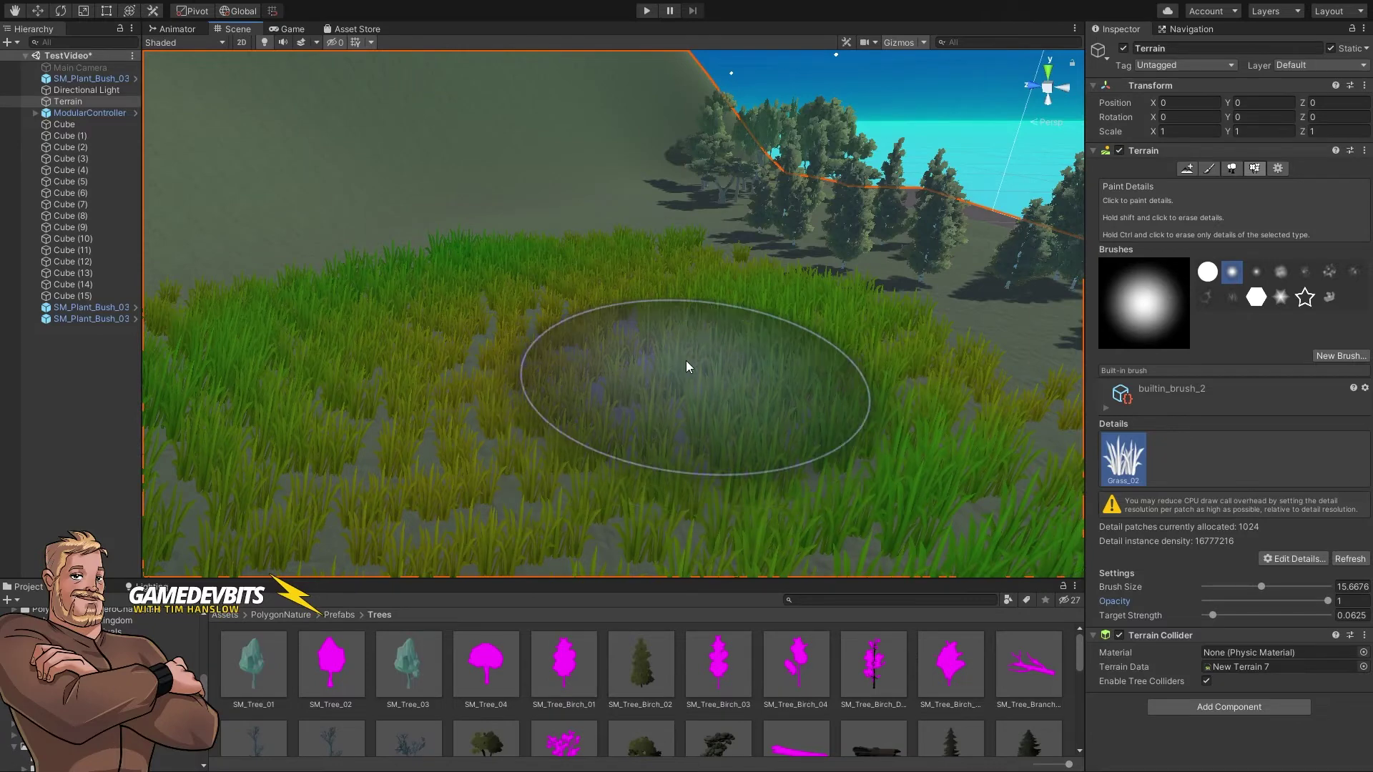
# - In Terrain Settings, change Detail Resolution Per Patch from 32 to 96 and inspect the thinner grass
pyautogui.click(1280, 171)
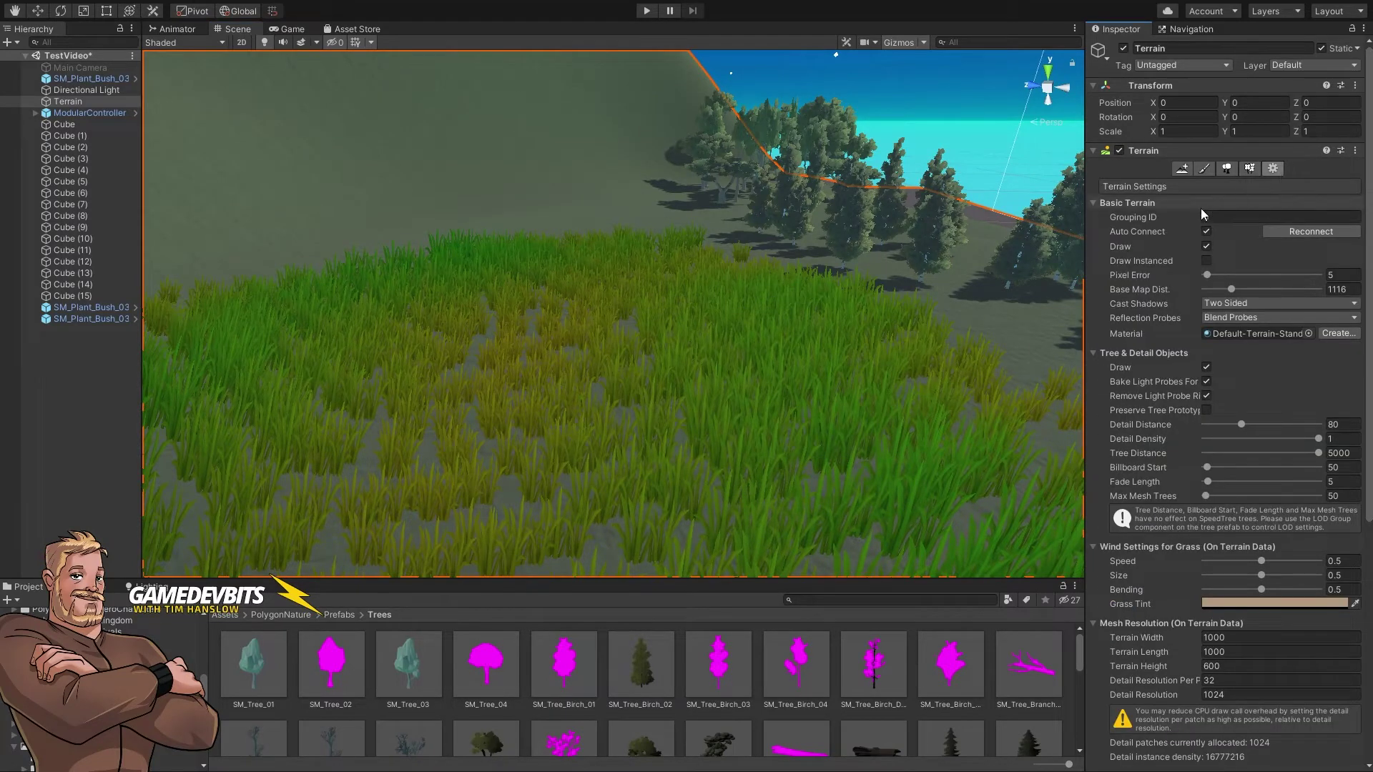
pyautogui.scroll(-6, 1170, 314)
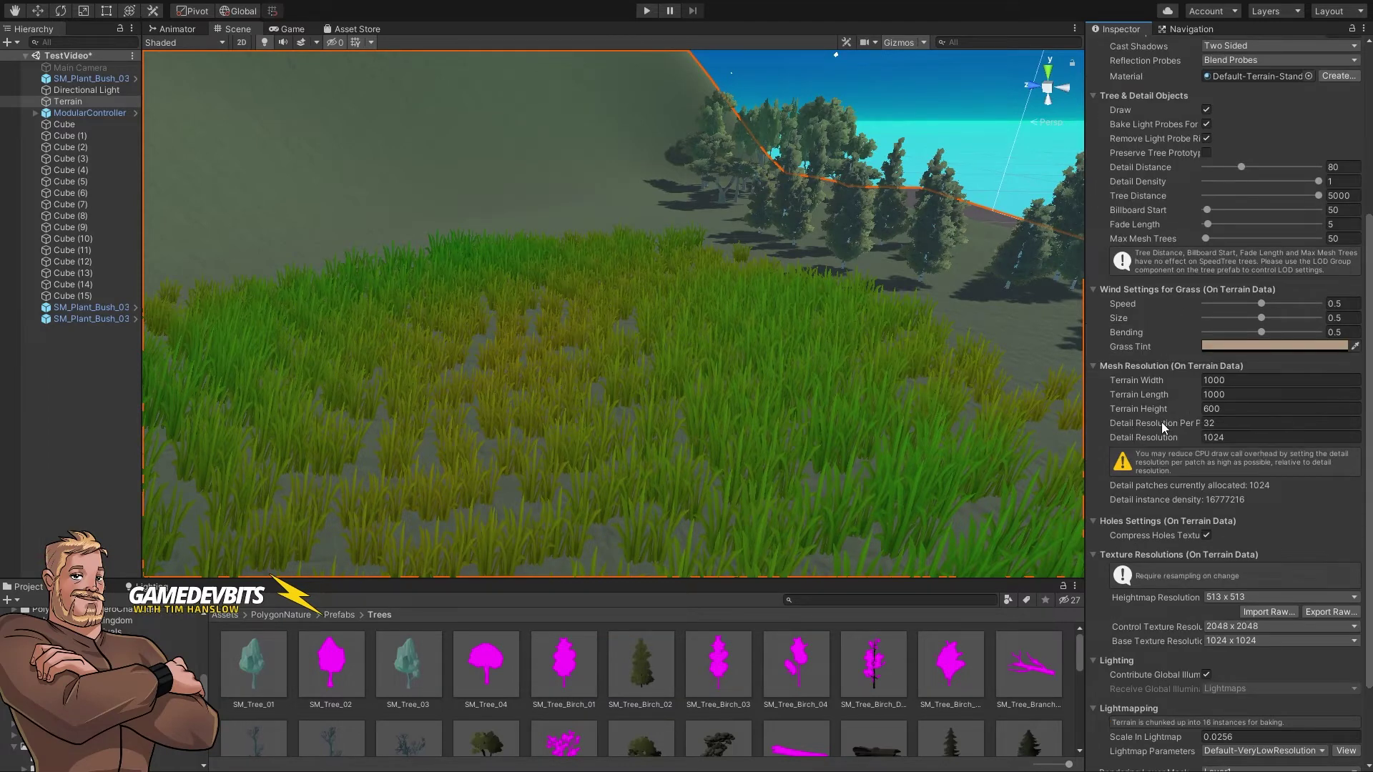
pyautogui.moveTo(1085, 423); pyautogui.dragTo(980, 422)
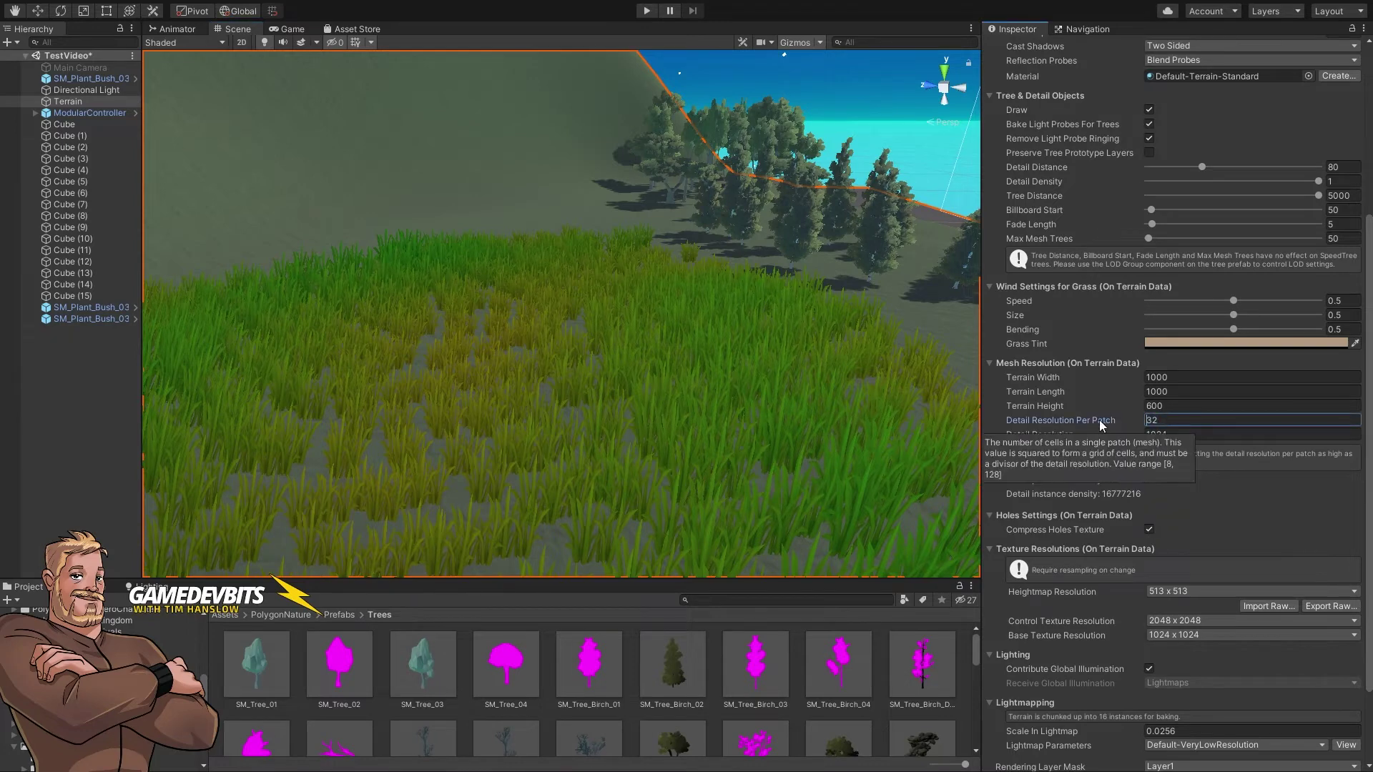
pyautogui.write('96')
pyautogui.press('Return')
pyautogui.keyDown('alt'); pyautogui.moveTo(632, 393); pyautogui.dragTo(644, 470); pyautogui.keyUp('alt')
pyautogui.scroll(3, 644, 471)
pyautogui.scroll(8, 1113, 432)
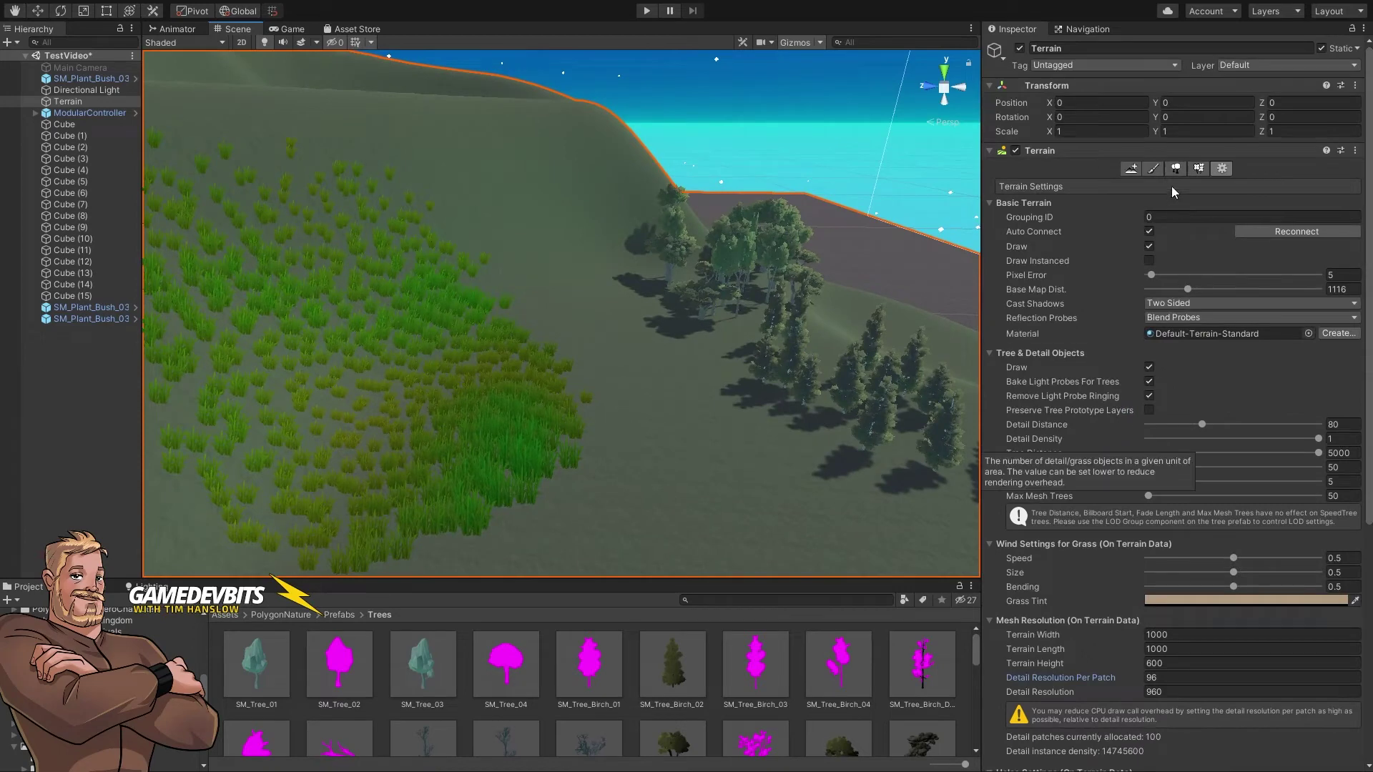
# - Return to Paint Details and brush Grass_02 onto the bare slope below the patch
pyautogui.click(1199, 169)
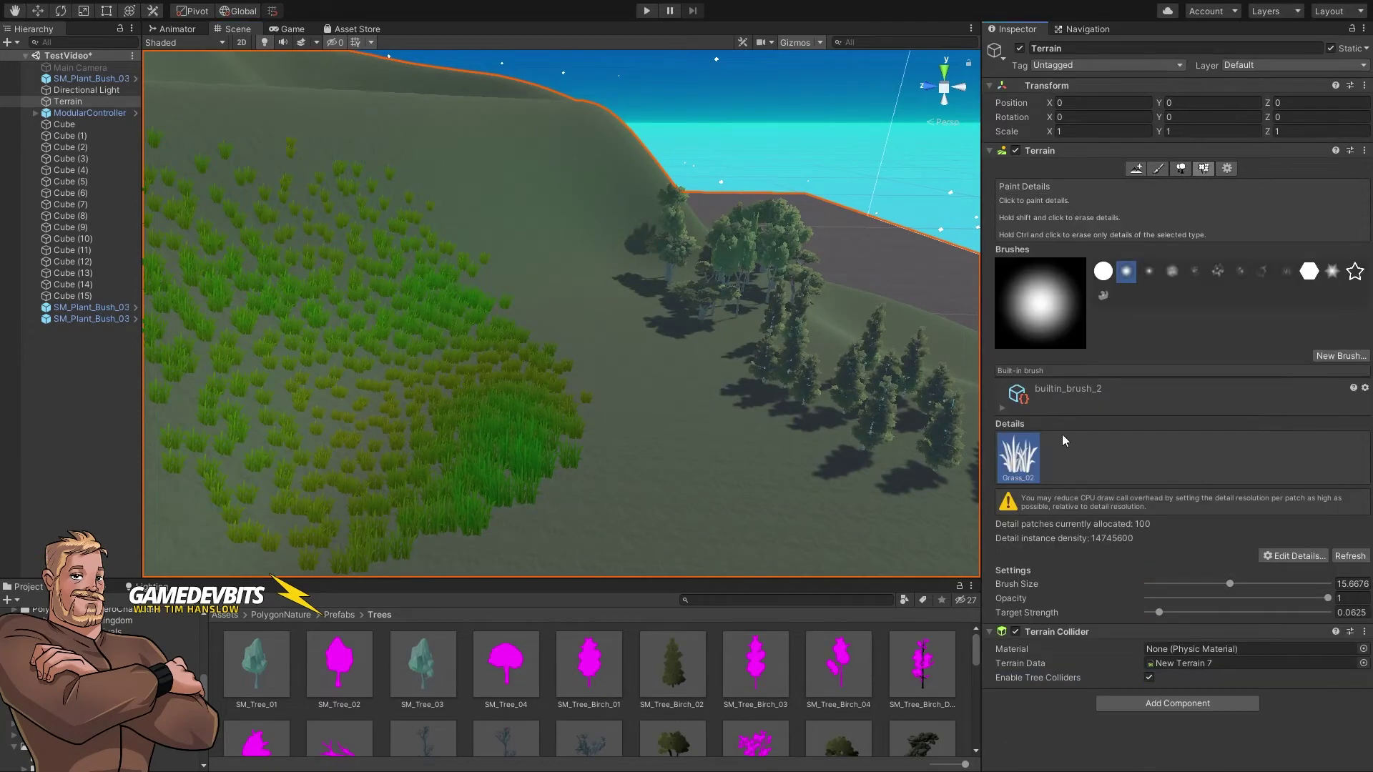
pyautogui.moveTo(662, 493)
pyautogui.mouseDown()
pyautogui.moveTo(600, 531)
pyautogui.moveTo(582, 518)
pyautogui.moveTo(638, 481)
pyautogui.moveTo(631, 455)
pyautogui.moveTo(499, 474)
pyautogui.moveTo(654, 463)
pyautogui.moveTo(710, 377)
pyautogui.moveTo(704, 392)
pyautogui.moveTo(542, 369)
pyautogui.moveTo(547, 405)
pyautogui.moveTo(590, 466)
pyautogui.moveTo(638, 460)
pyautogui.moveTo(609, 528)
pyautogui.moveTo(635, 573)
pyautogui.moveTo(587, 495)
pyautogui.moveTo(633, 549)
pyautogui.moveTo(677, 573)
pyautogui.moveTo(707, 384)
pyautogui.moveTo(714, 416)
pyautogui.moveTo(788, 449)
pyautogui.mouseUp()
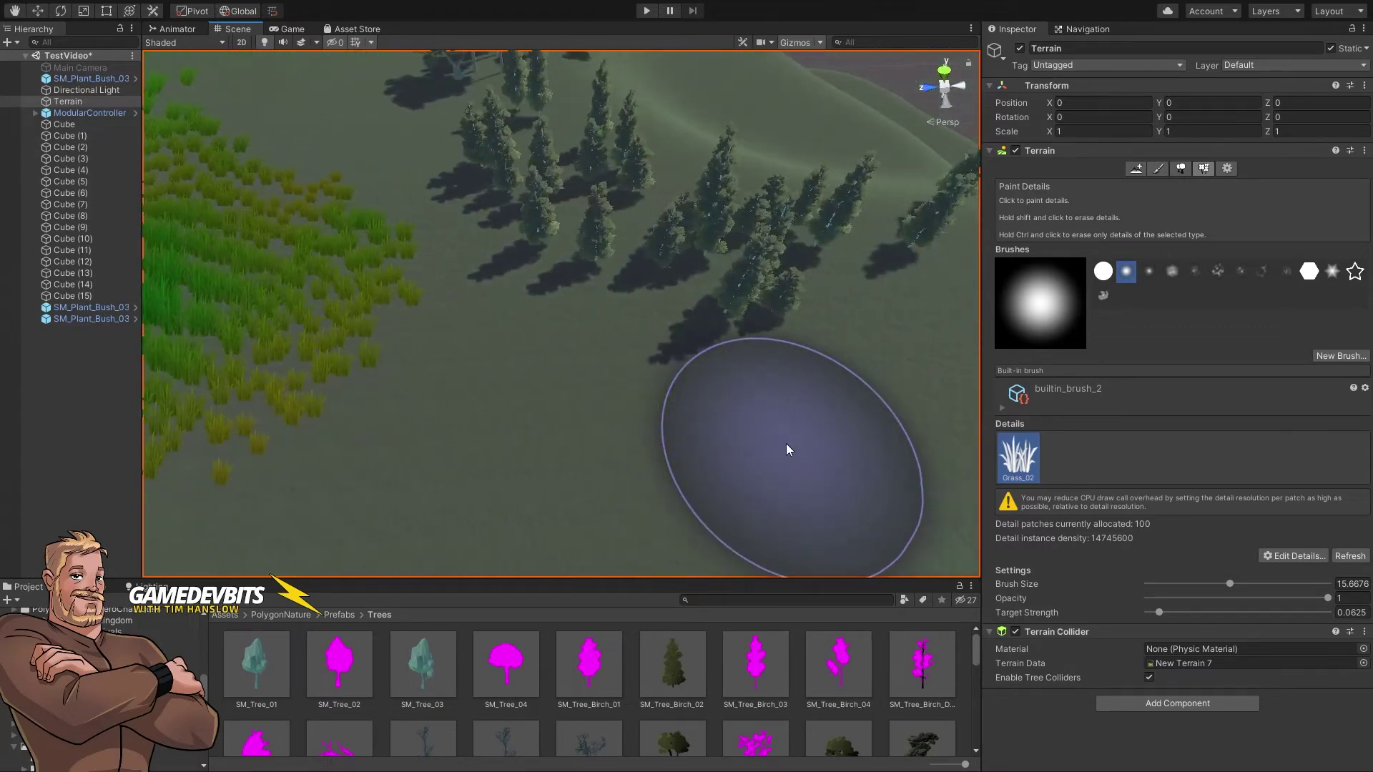
# - In Terrain Settings, set Detail Resolution to 1824 and view the cleared hill
pyautogui.click(1223, 168)
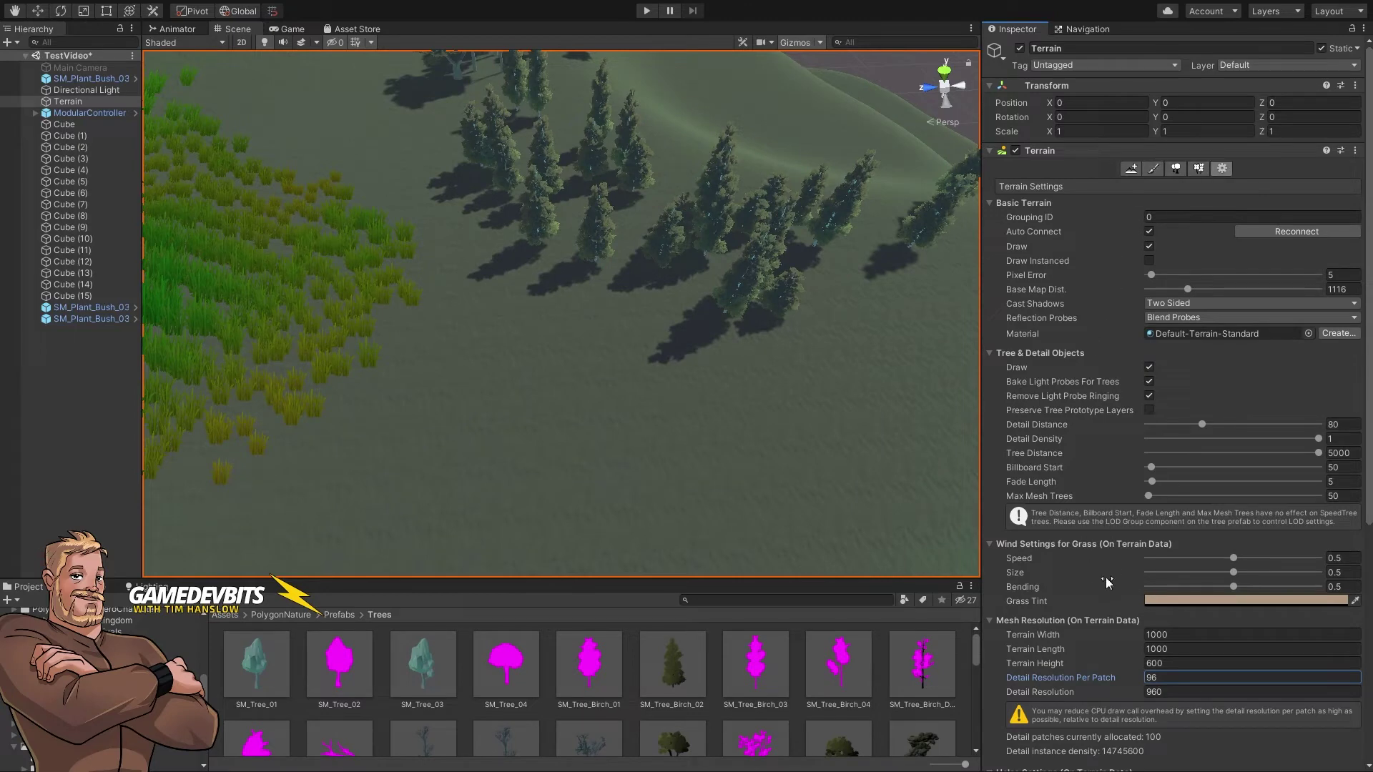
pyautogui.scroll(-5, 1066, 470)
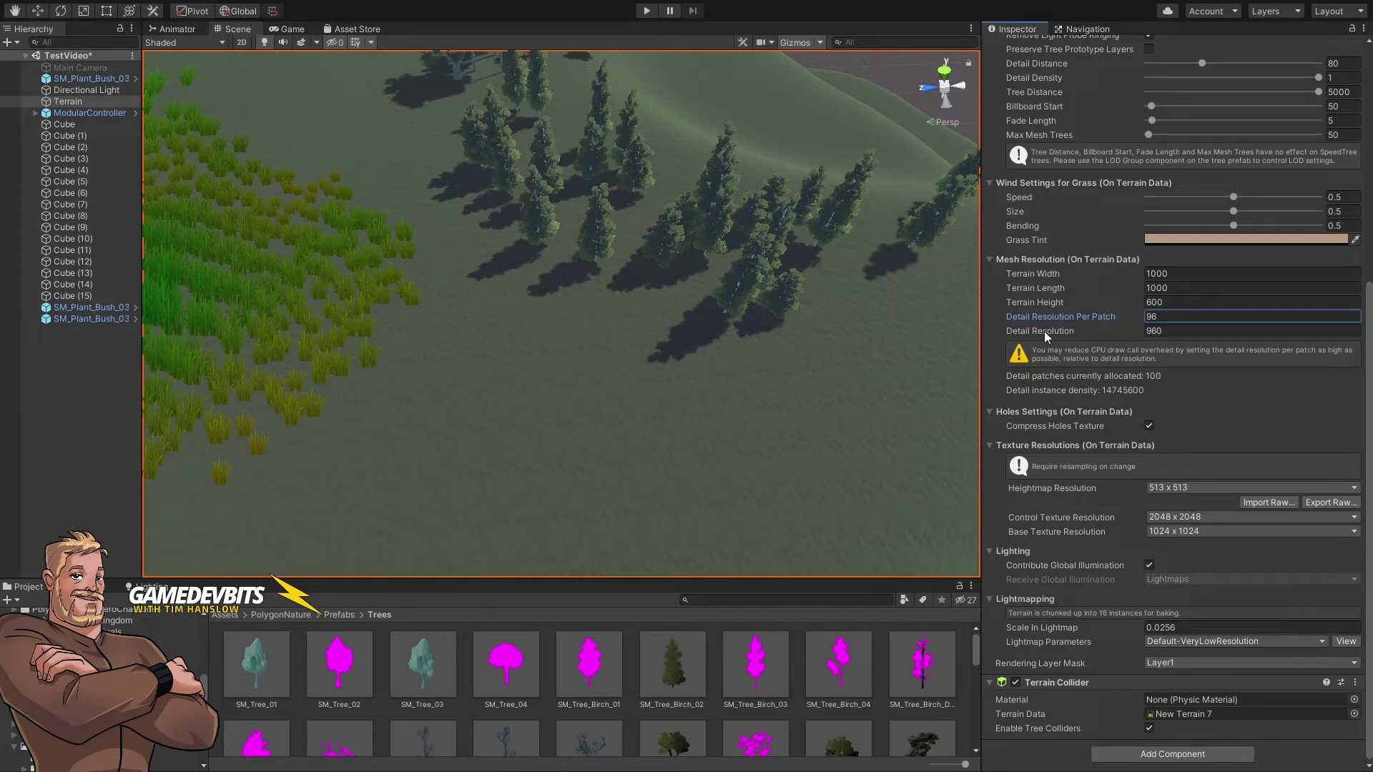
pyautogui.moveTo(1044, 332)
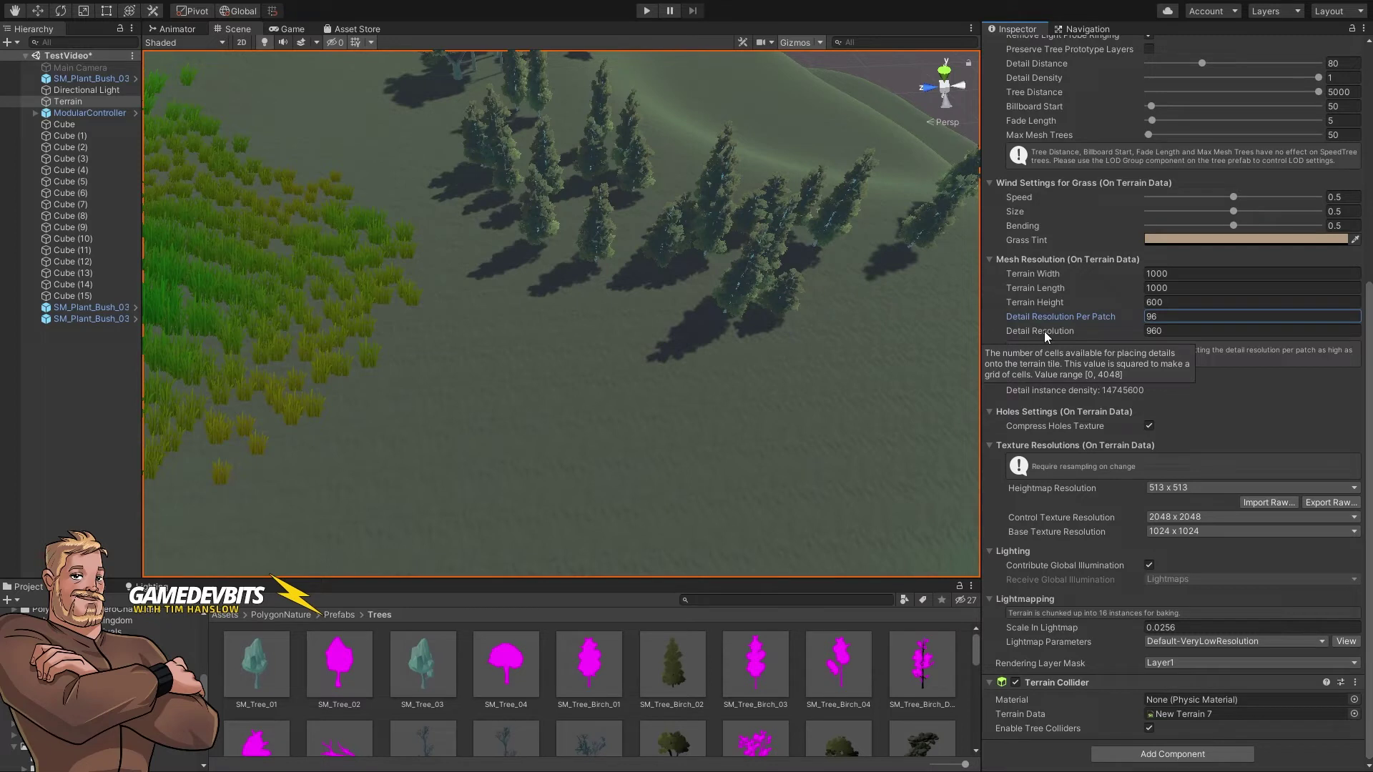
pyautogui.click(1180, 333)
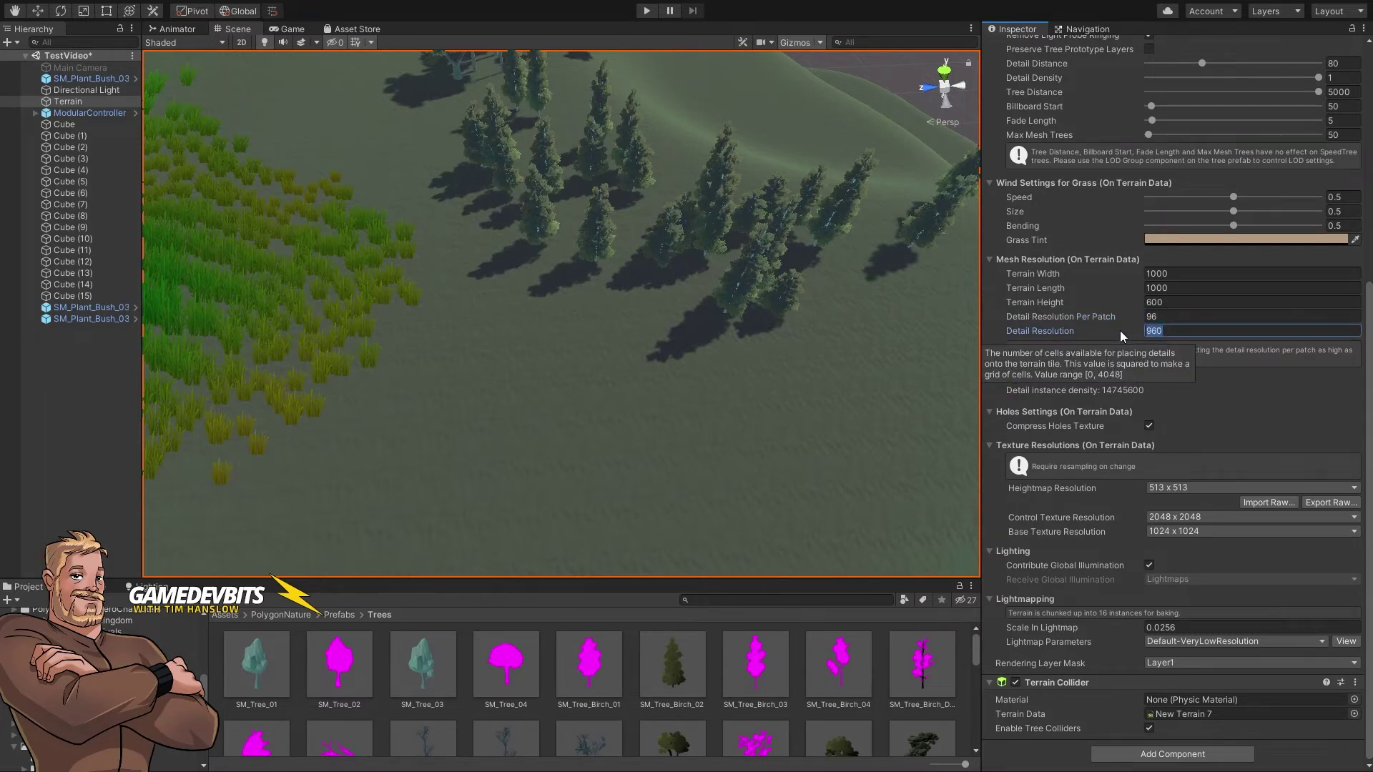
pyautogui.write('1824')
pyautogui.press('Return')
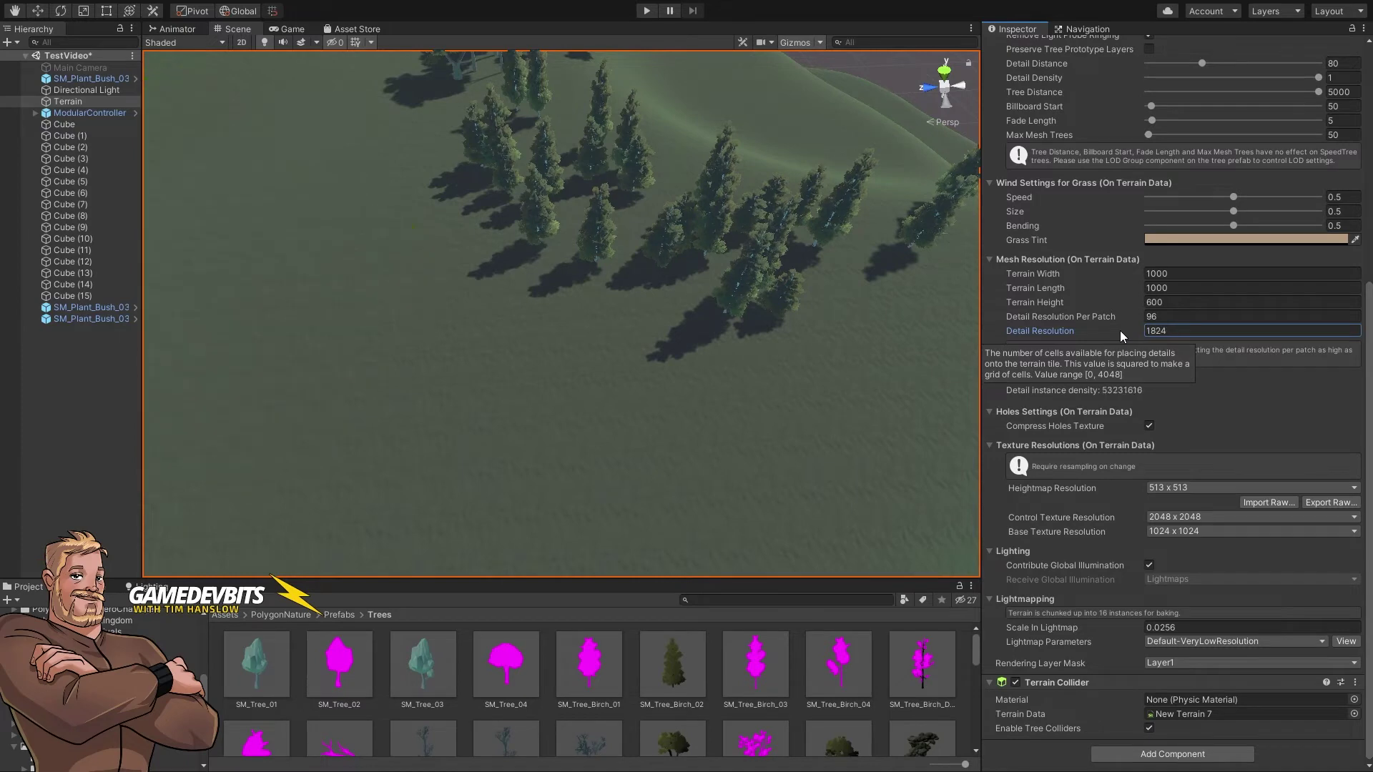
pyautogui.moveTo(807, 398); pyautogui.dragTo(538, 249, button='right')
pyautogui.moveTo(715, 308); pyautogui.dragTo(596, 334, button='right')
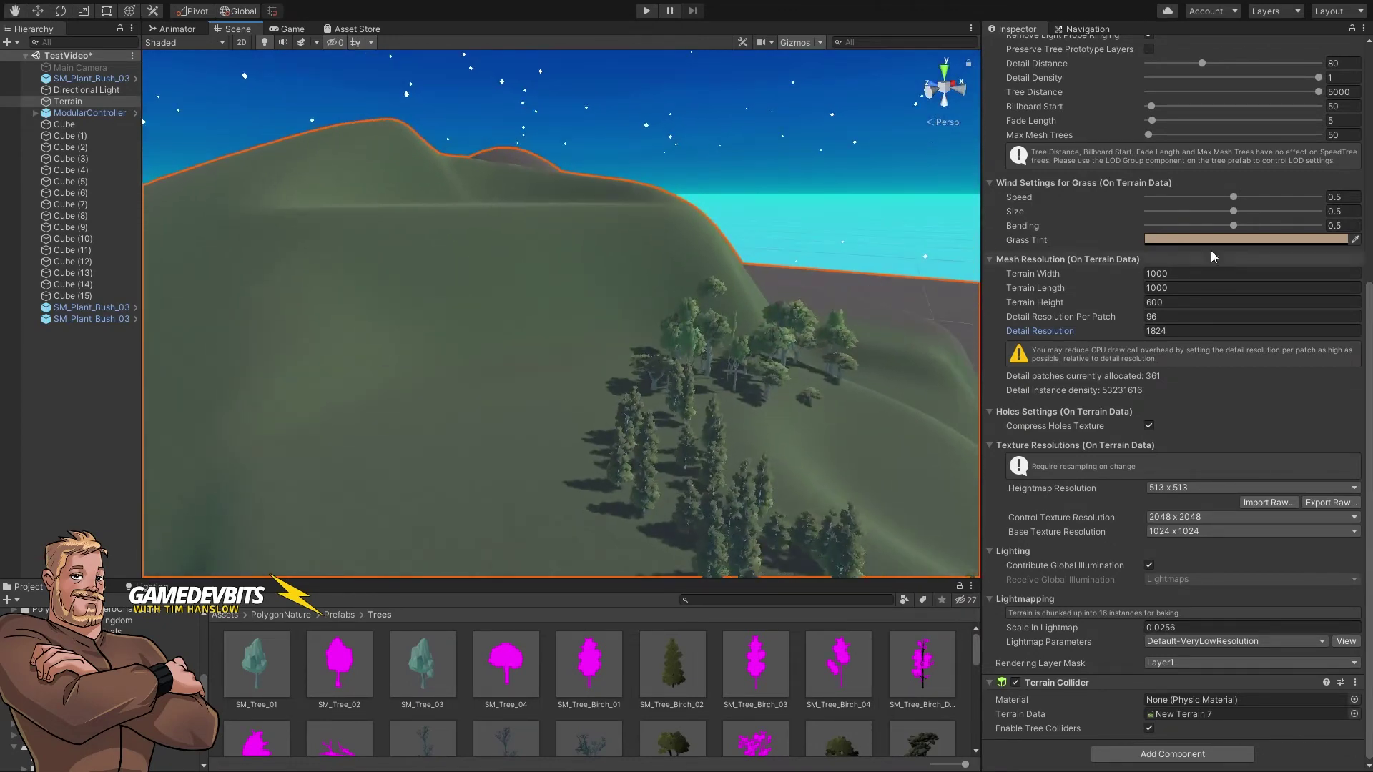
# - Return to Paint Details and paint a large Grass_02 patch, viewing it side-on
pyautogui.scroll(5, 1125, 319)
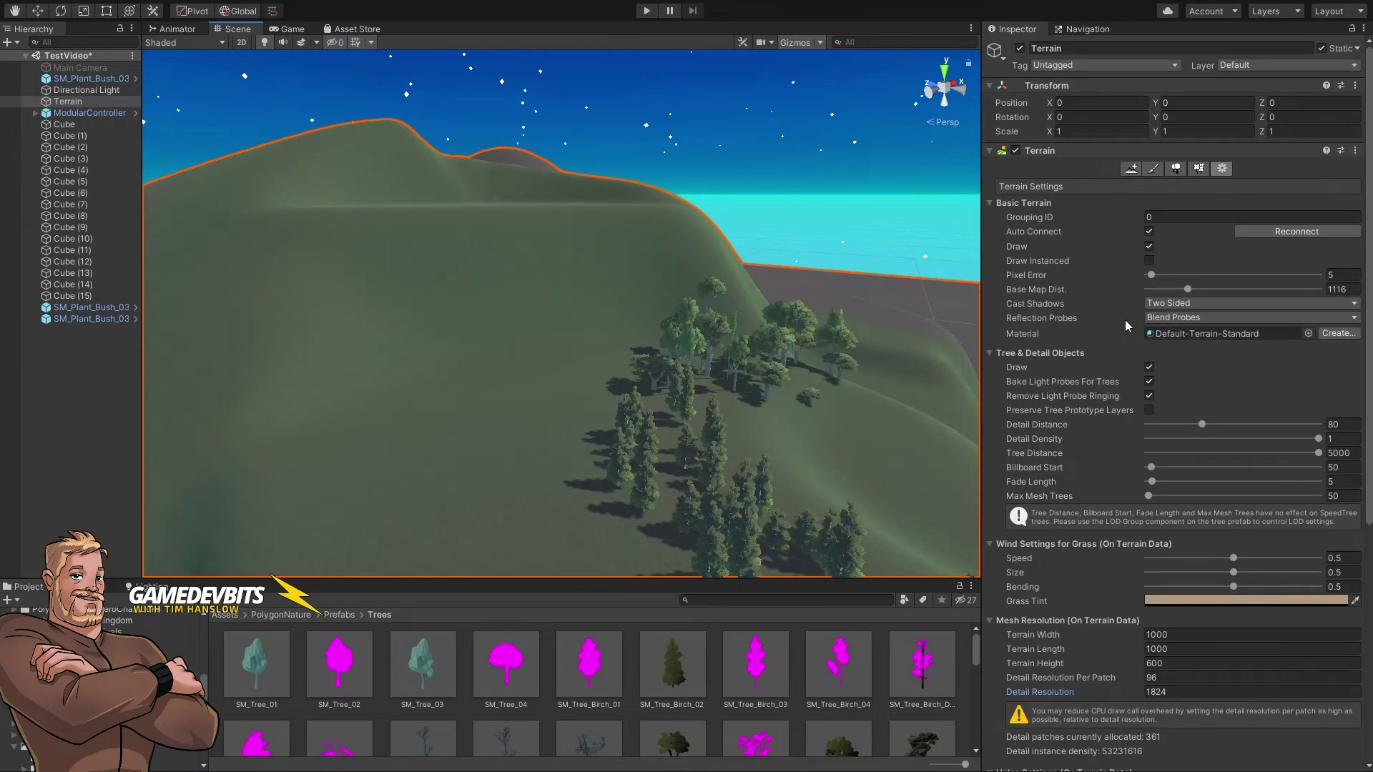
pyautogui.click(1196, 170)
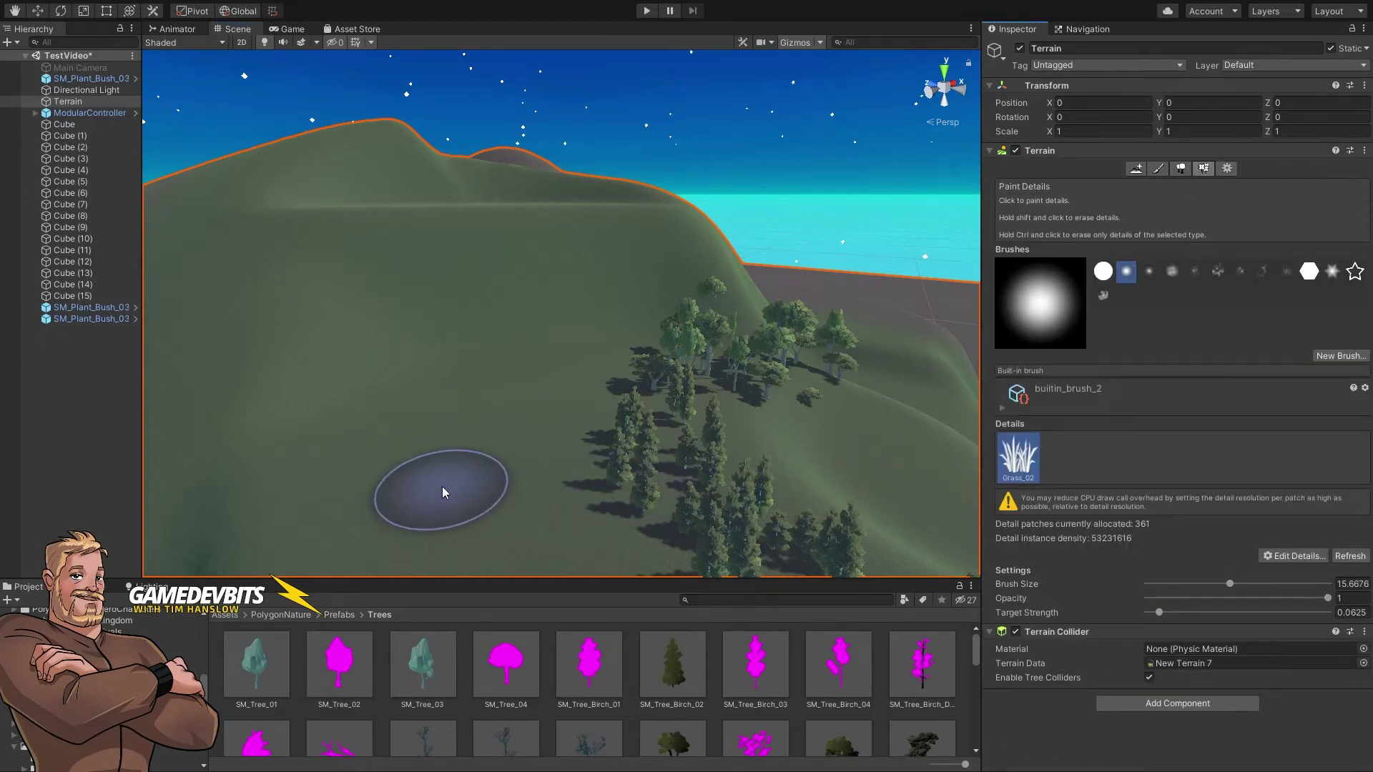
pyautogui.moveTo(444, 491)
pyautogui.mouseDown()
pyautogui.moveTo(410, 479)
pyautogui.moveTo(507, 501)
pyautogui.mouseUp()
pyautogui.scroll(10, 507, 501)
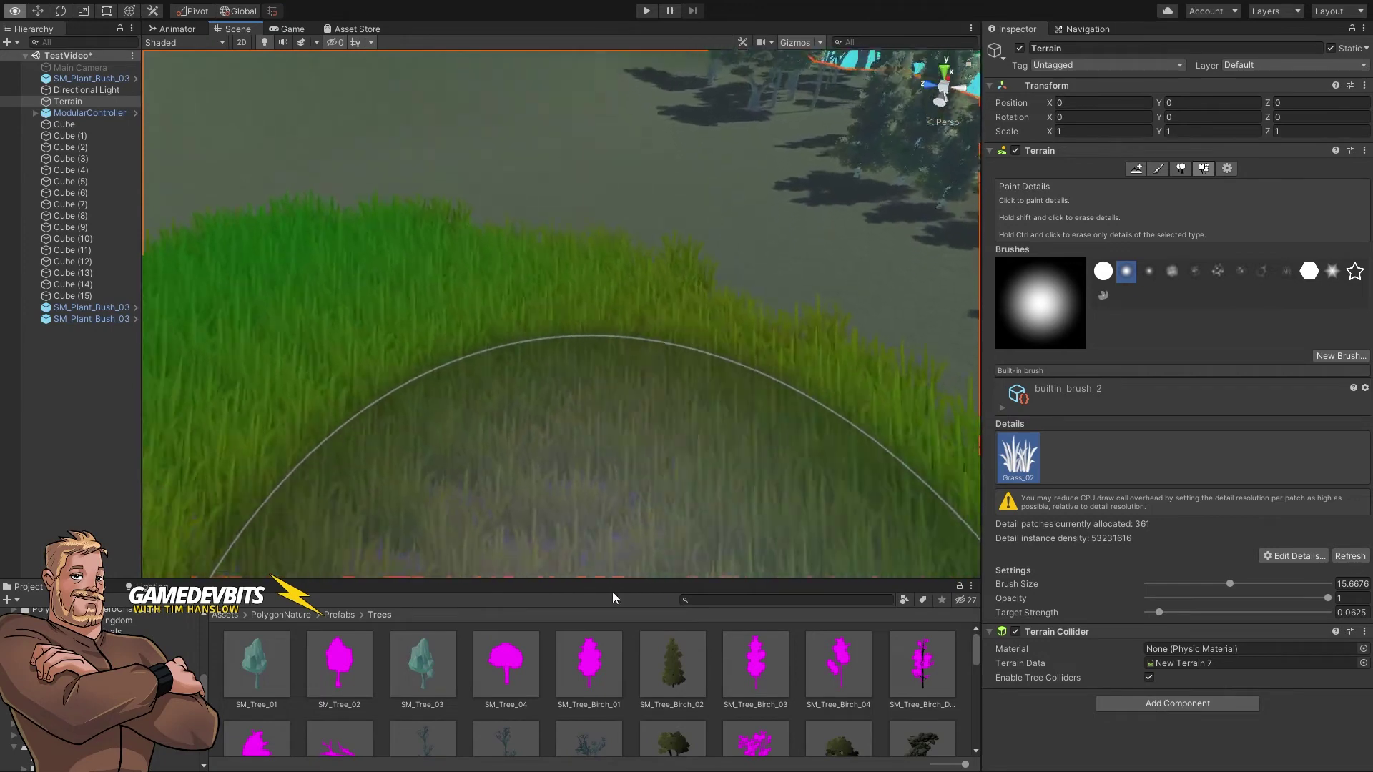
pyautogui.moveTo(613, 572)
pyautogui.keyDown('alt'); pyautogui.mouseDown()
pyautogui.moveTo(613, 625)
pyautogui.moveTo(601, 625)
pyautogui.moveTo(515, 506)
pyautogui.moveTo(509, 447)
pyautogui.moveTo(539, 432)
pyautogui.moveTo(581, 492)
pyautogui.moveTo(547, 492)
pyautogui.mouseUp(); pyautogui.keyUp('alt')
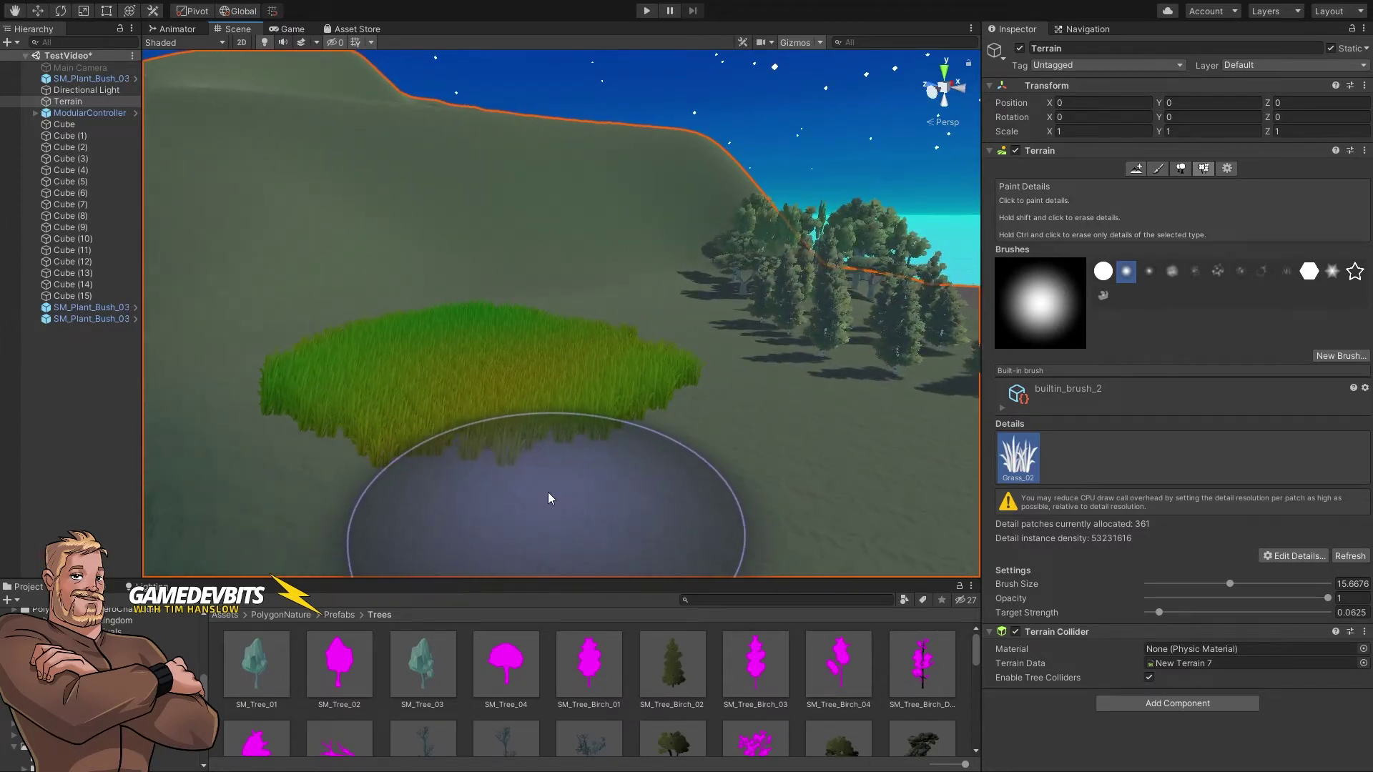
# - Start a new detail mesh and assign the SM_Plant_Grass_04 prefab as its Detail
pyautogui.click(1273, 557)
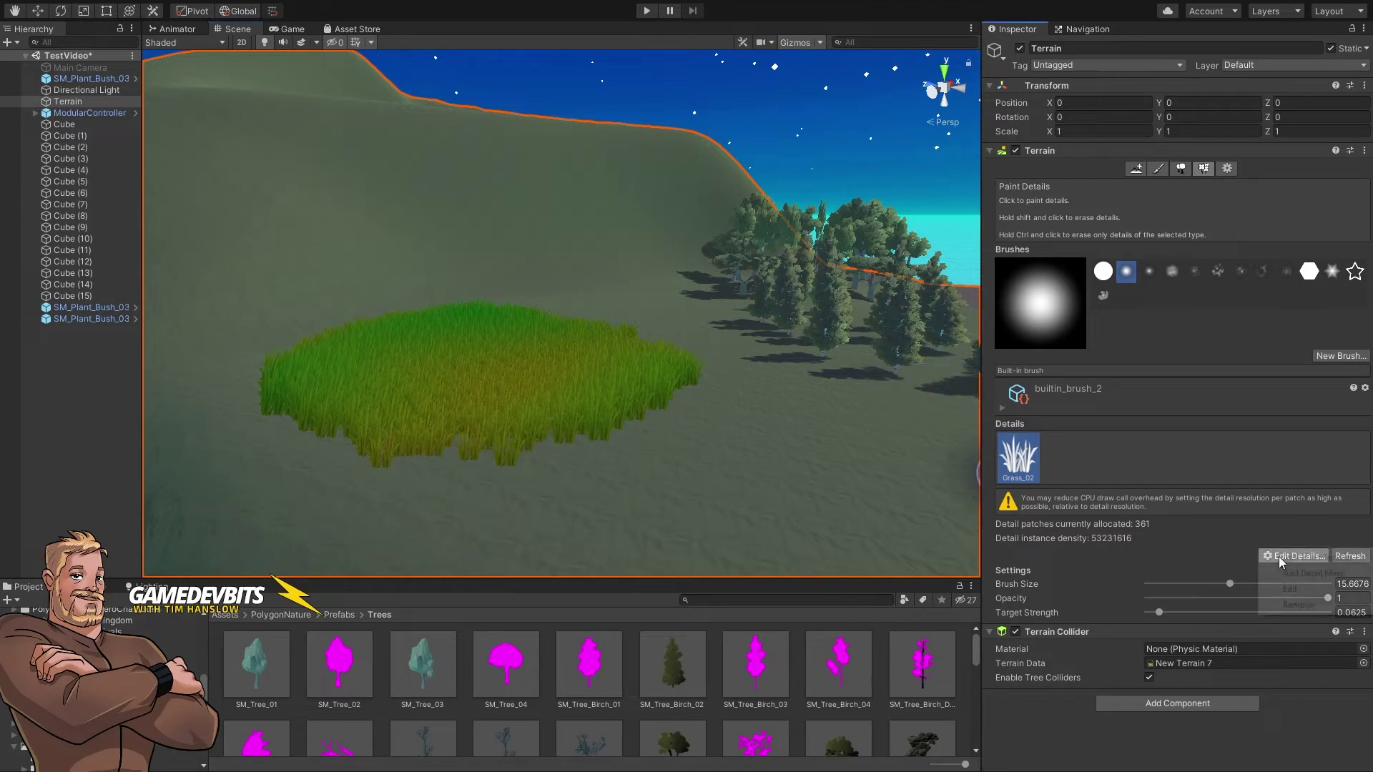
pyautogui.click(1312, 574)
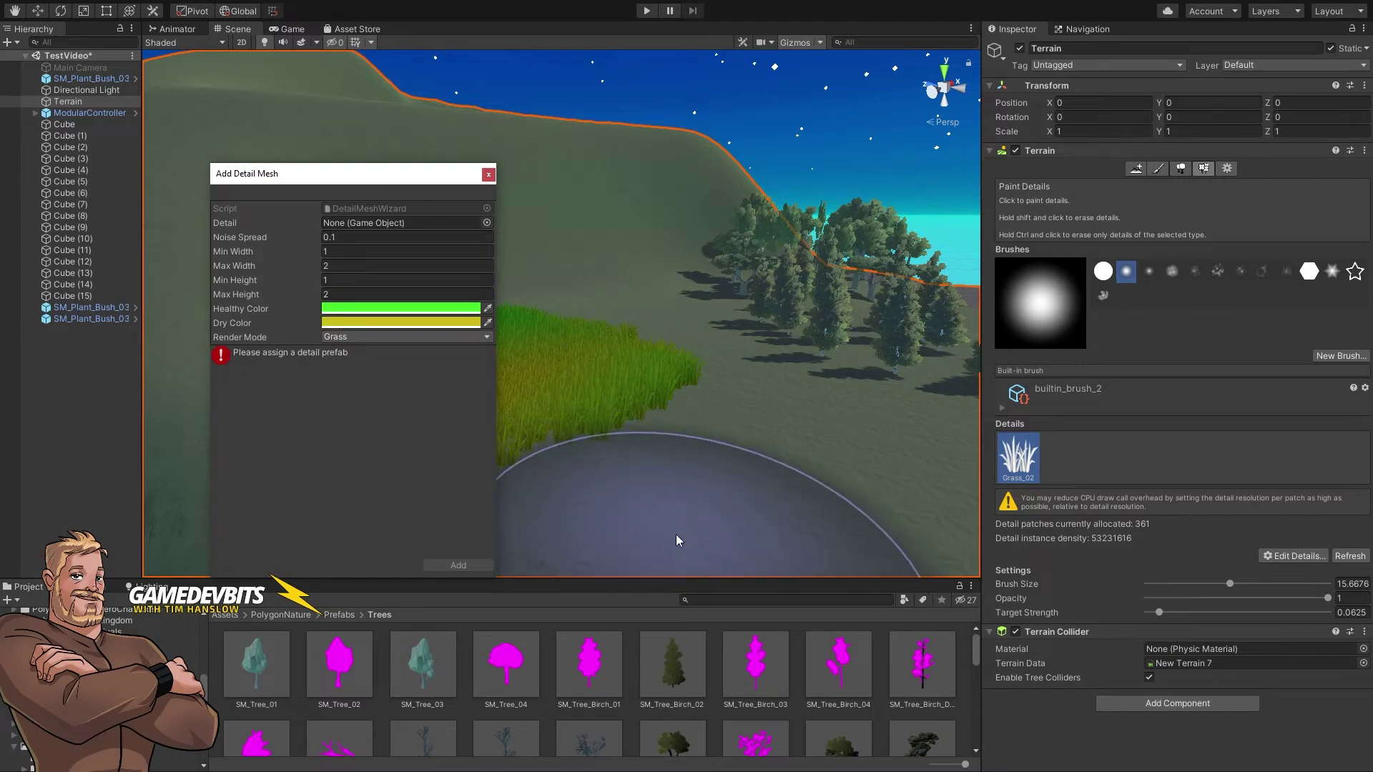
pyautogui.moveTo(697, 579); pyautogui.dragTo(699, 398)
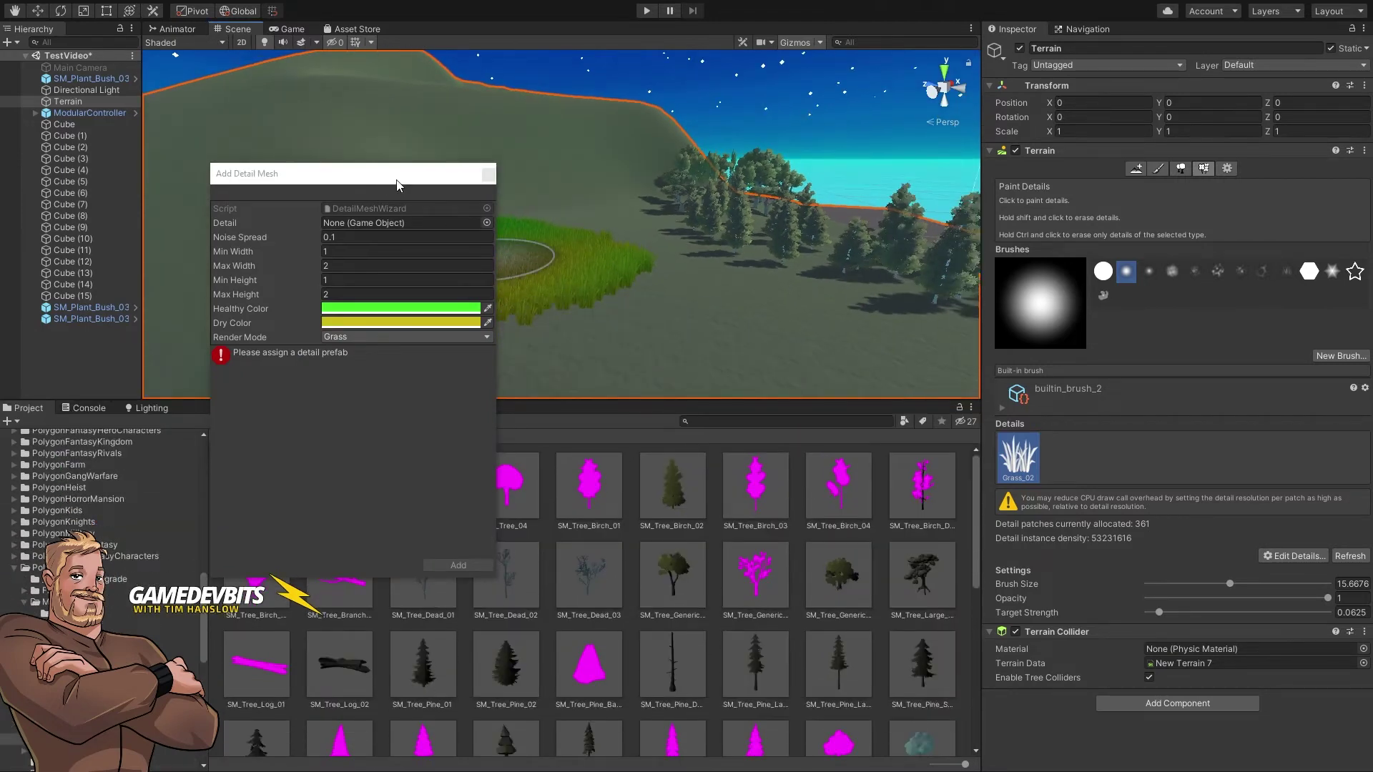
pyautogui.moveTo(397, 178); pyautogui.dragTo(536, 79)
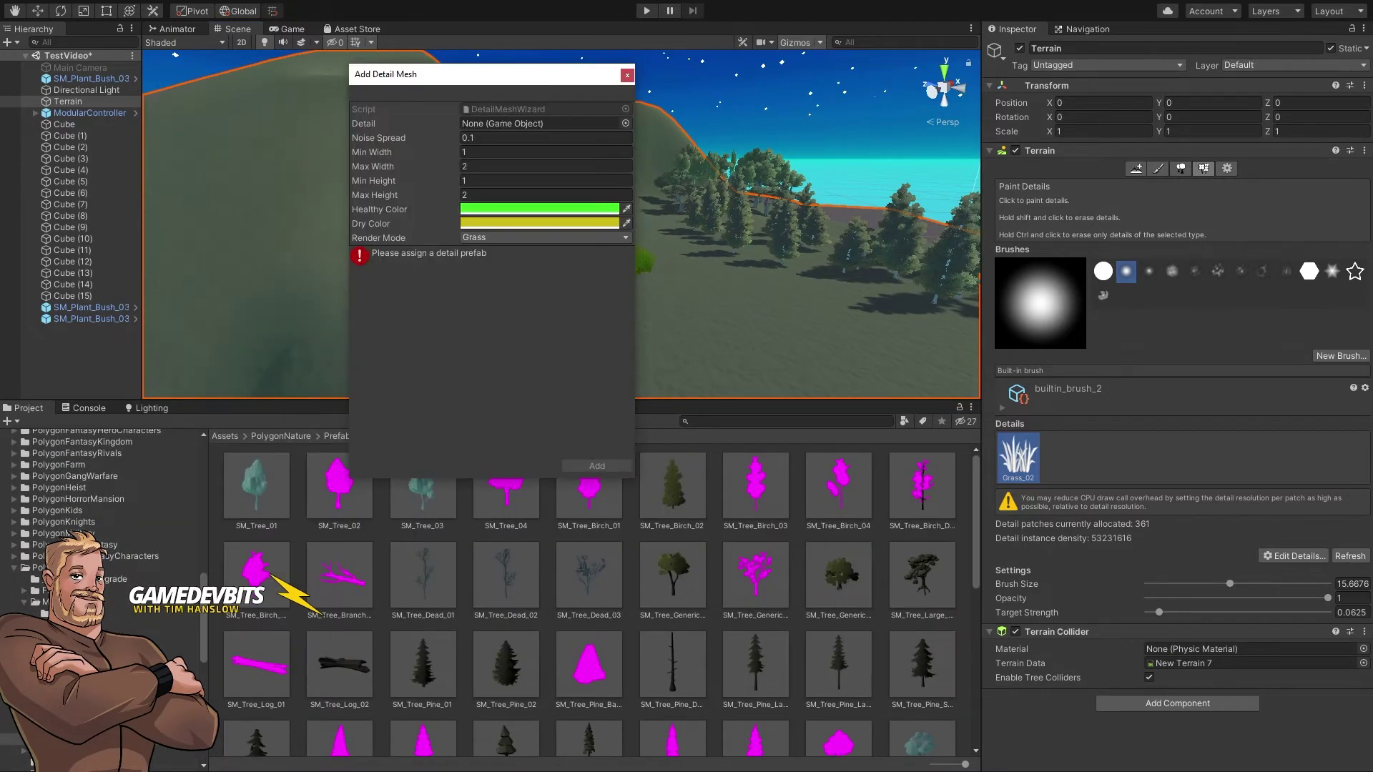
pyautogui.scroll(5, 594, 594)
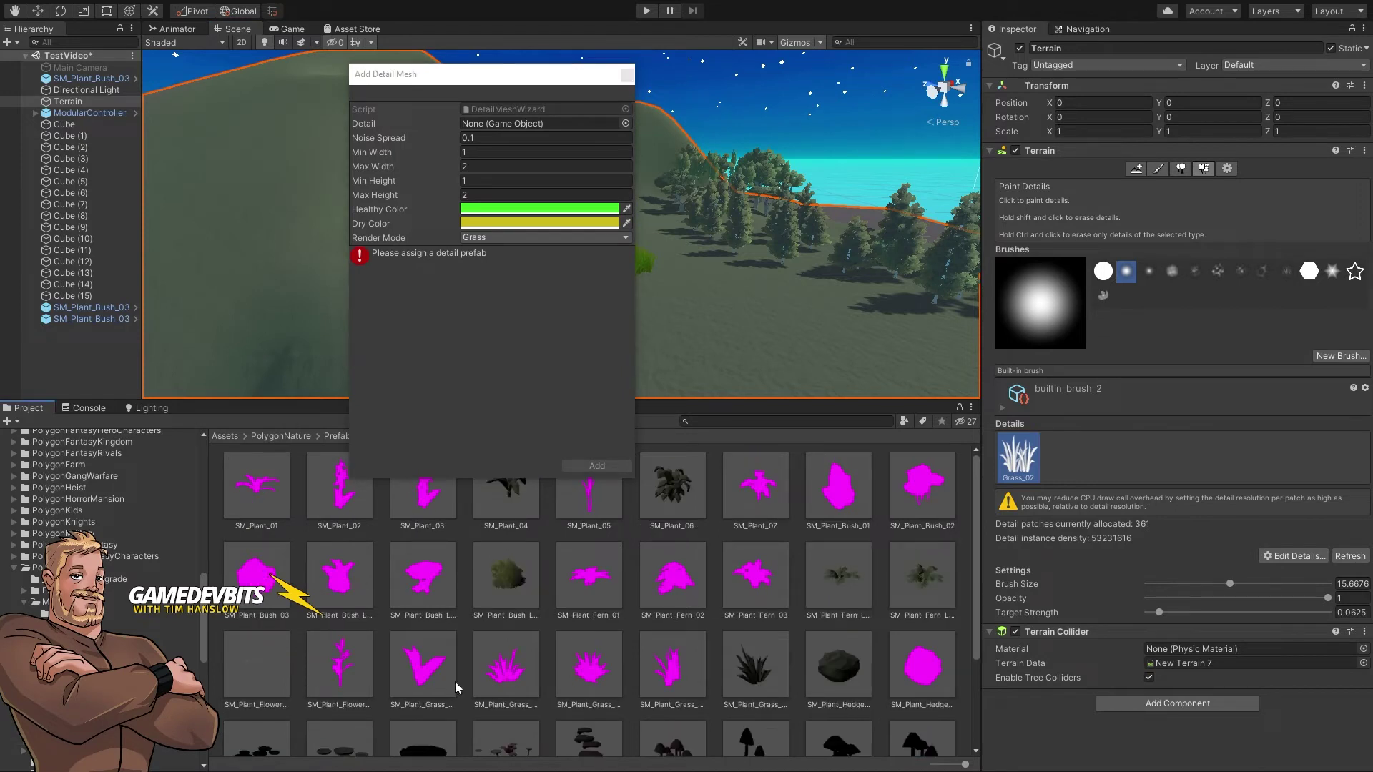
pyautogui.click(665, 676)
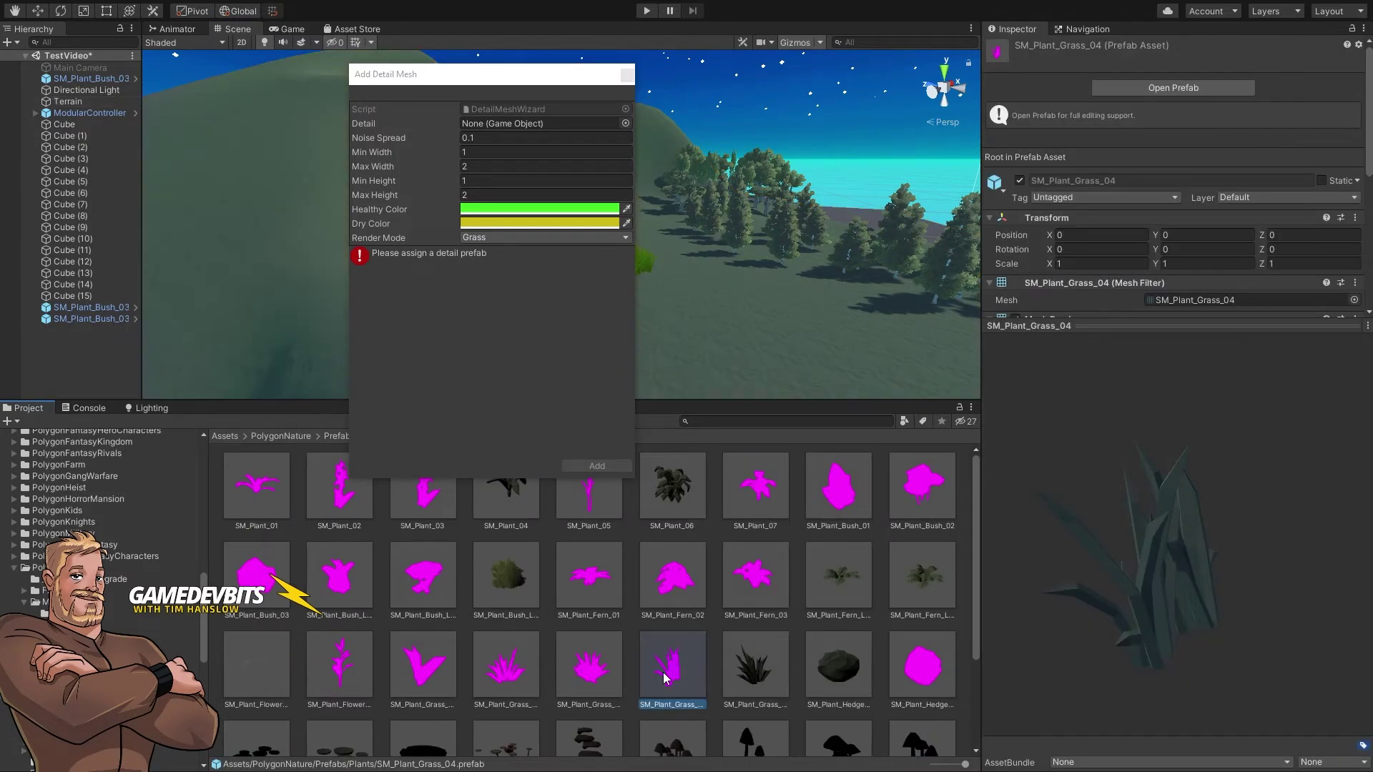
pyautogui.moveTo(665, 676); pyautogui.dragTo(483, 122)
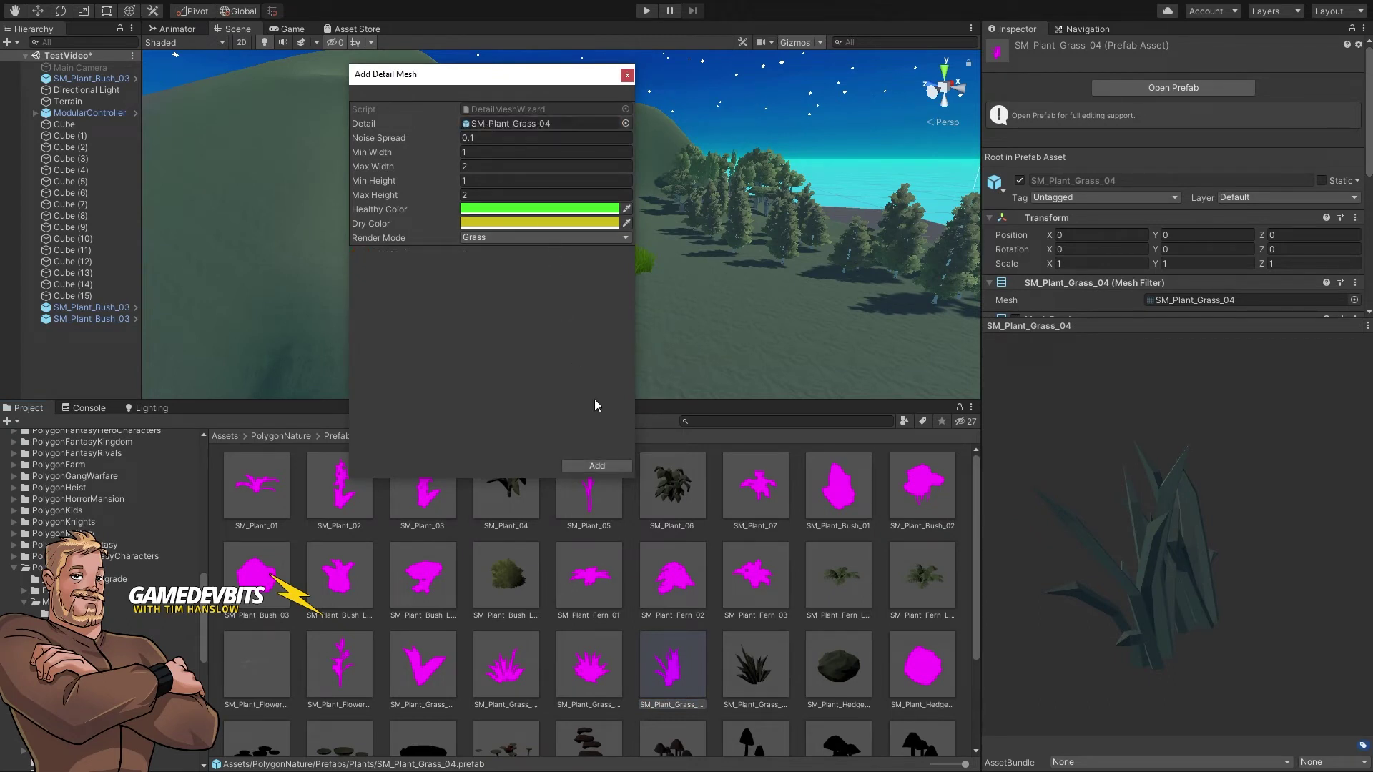
# - Set the mesh's Render Mode to Vertex Lit and add it to the terrain
pyautogui.click(495, 235)
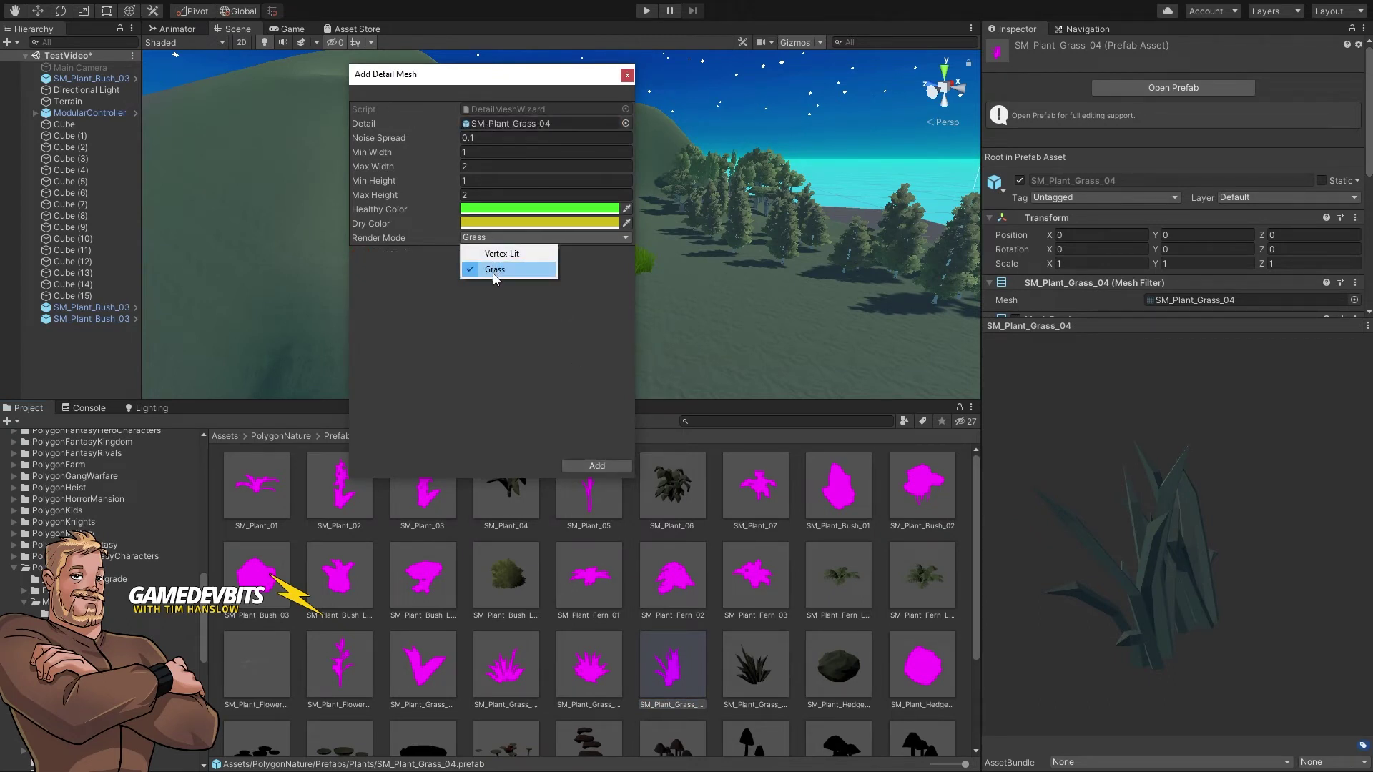
pyautogui.click(500, 253)
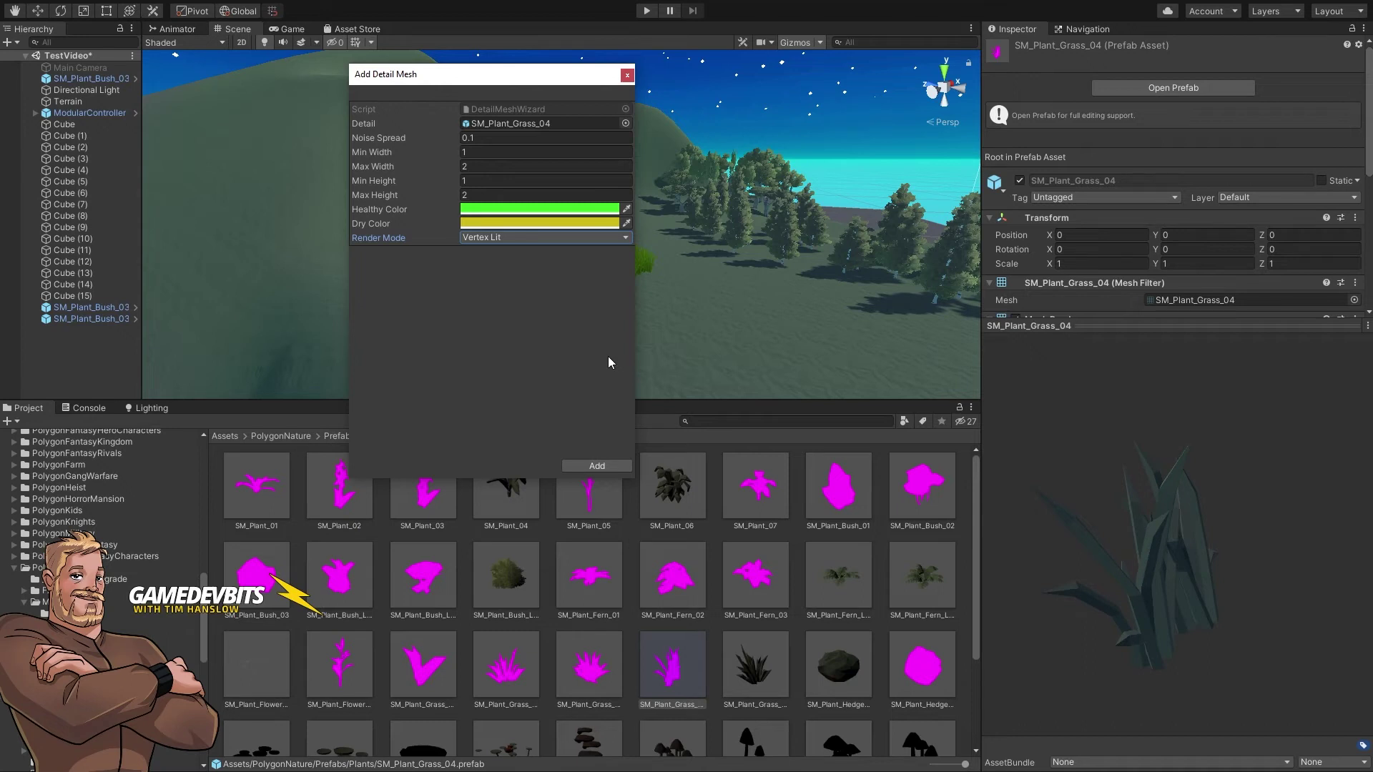
pyautogui.click(602, 466)
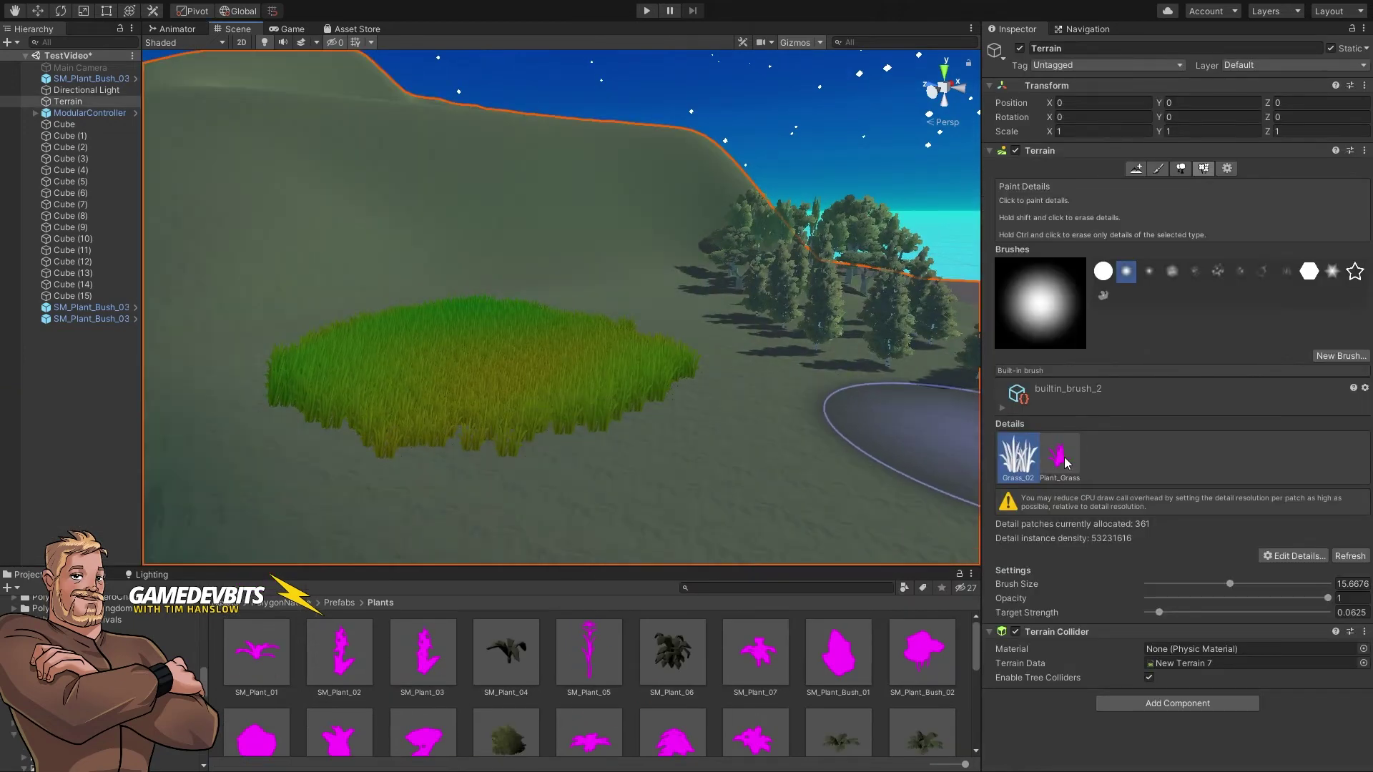
# - Paint a few clumps of dark-red Plant_Grass (SM_Plant_Grass_04) right beside the green Grass_02 patch
pyautogui.click(1063, 460)
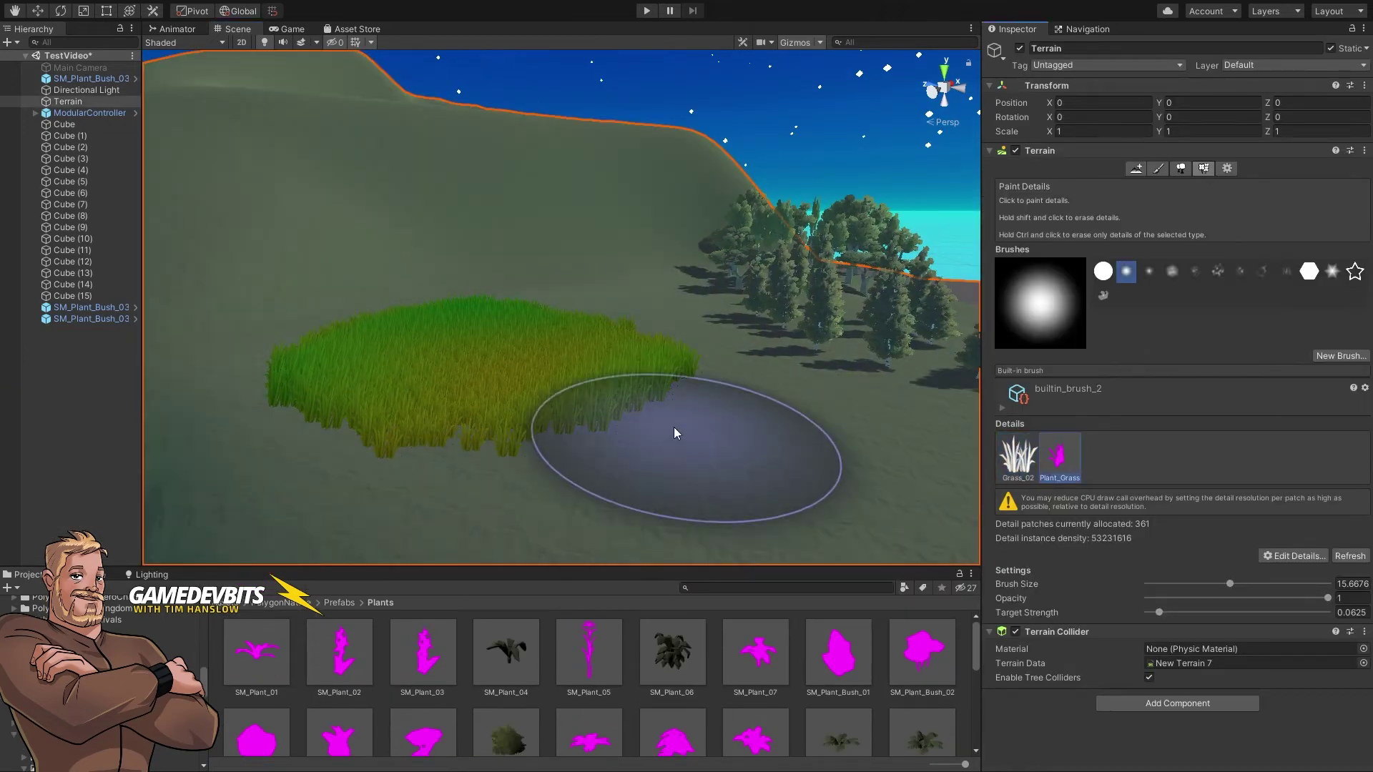
pyautogui.moveTo(675, 430)
pyautogui.mouseDown(button='right')
pyautogui.moveTo(659, 439)
pyautogui.moveTo(683, 426)
pyautogui.mouseUp(button='right')
pyautogui.moveTo(684, 427); pyautogui.dragTo(658, 406)
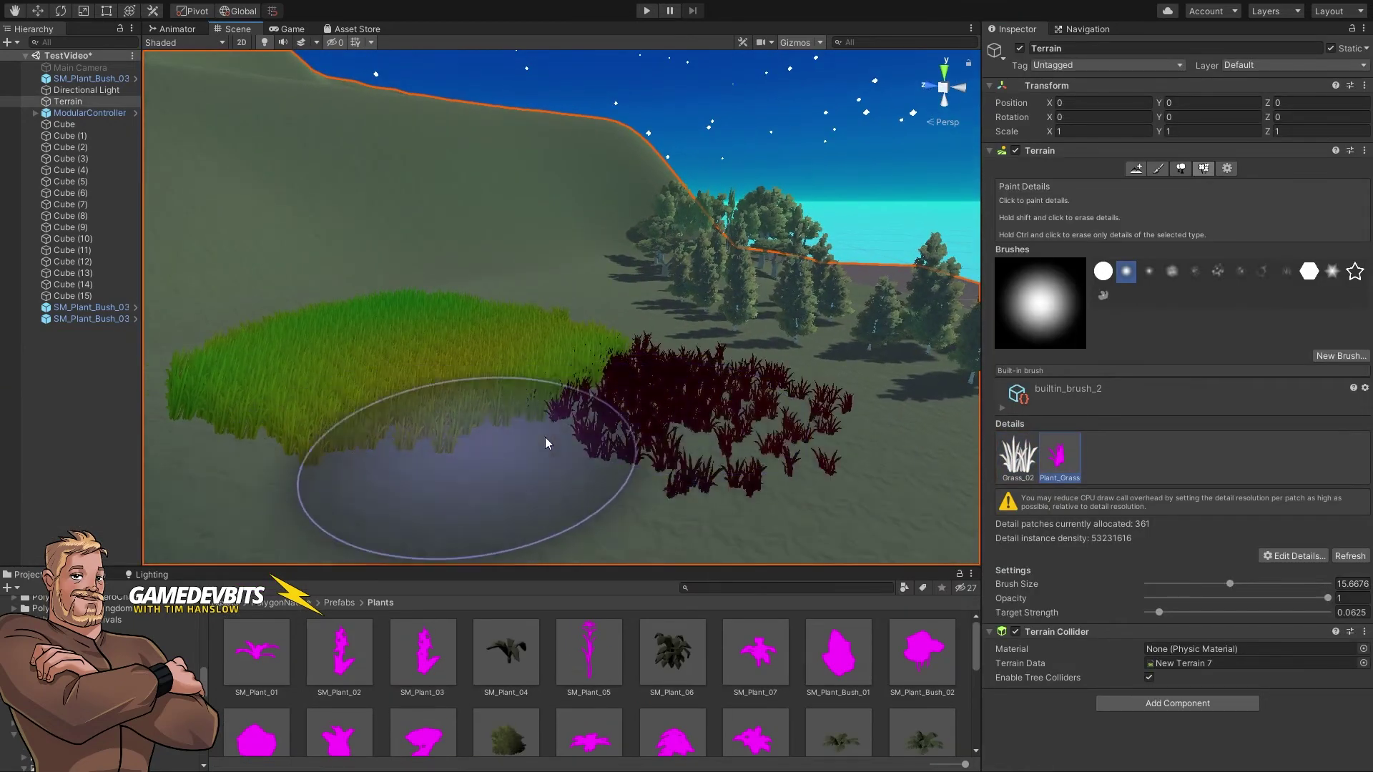
pyautogui.moveTo(521, 466)
pyautogui.mouseDown(button='right')
pyautogui.moveTo(597, 414)
pyautogui.moveTo(500, 378)
pyautogui.moveTo(481, 355)
pyautogui.moveTo(723, 383)
pyautogui.moveTo(872, 432)
pyautogui.mouseUp(button='right')
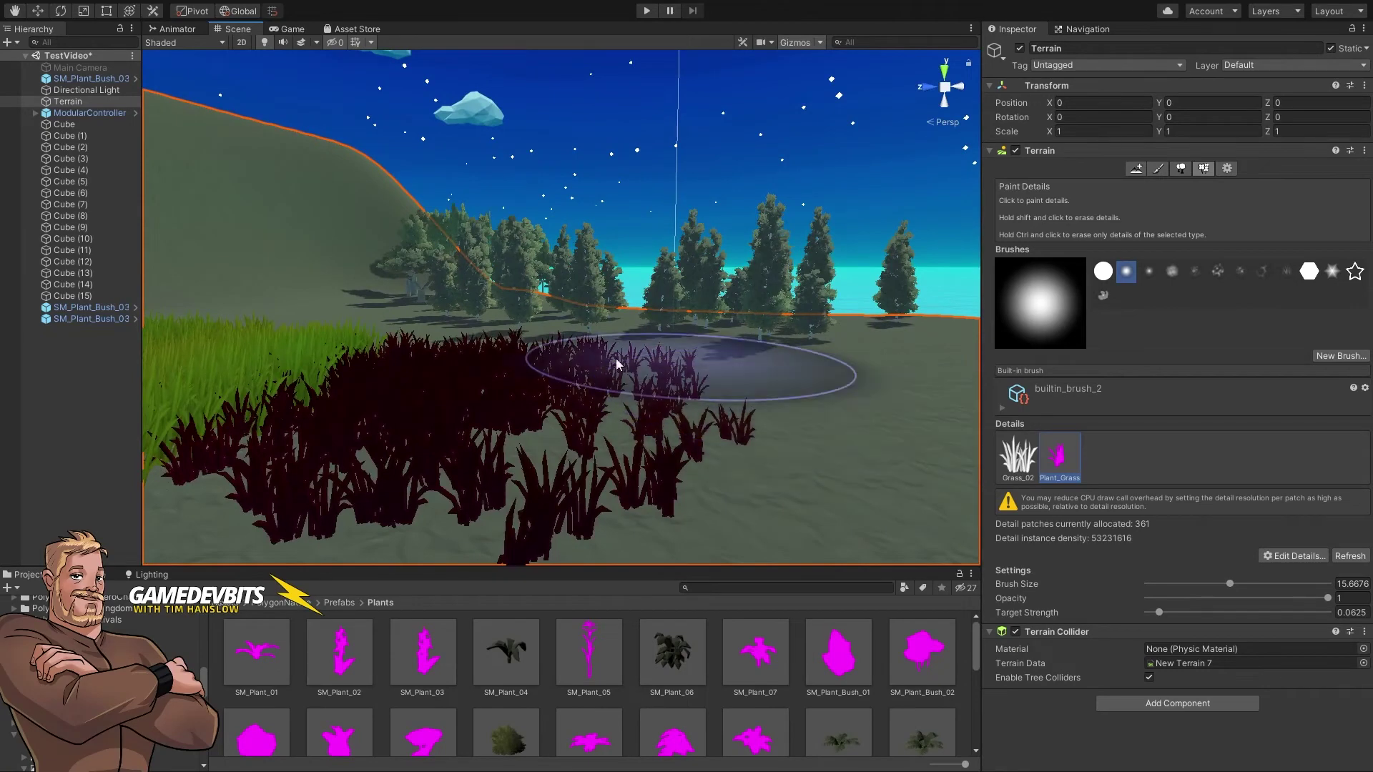
pyautogui.moveTo(458, 322); pyautogui.dragTo(424, 400, button='right')
# - With Grass_02 selected, paint dense green grass up across the hillside, then orbit to check coverage
pyautogui.click(1018, 463)
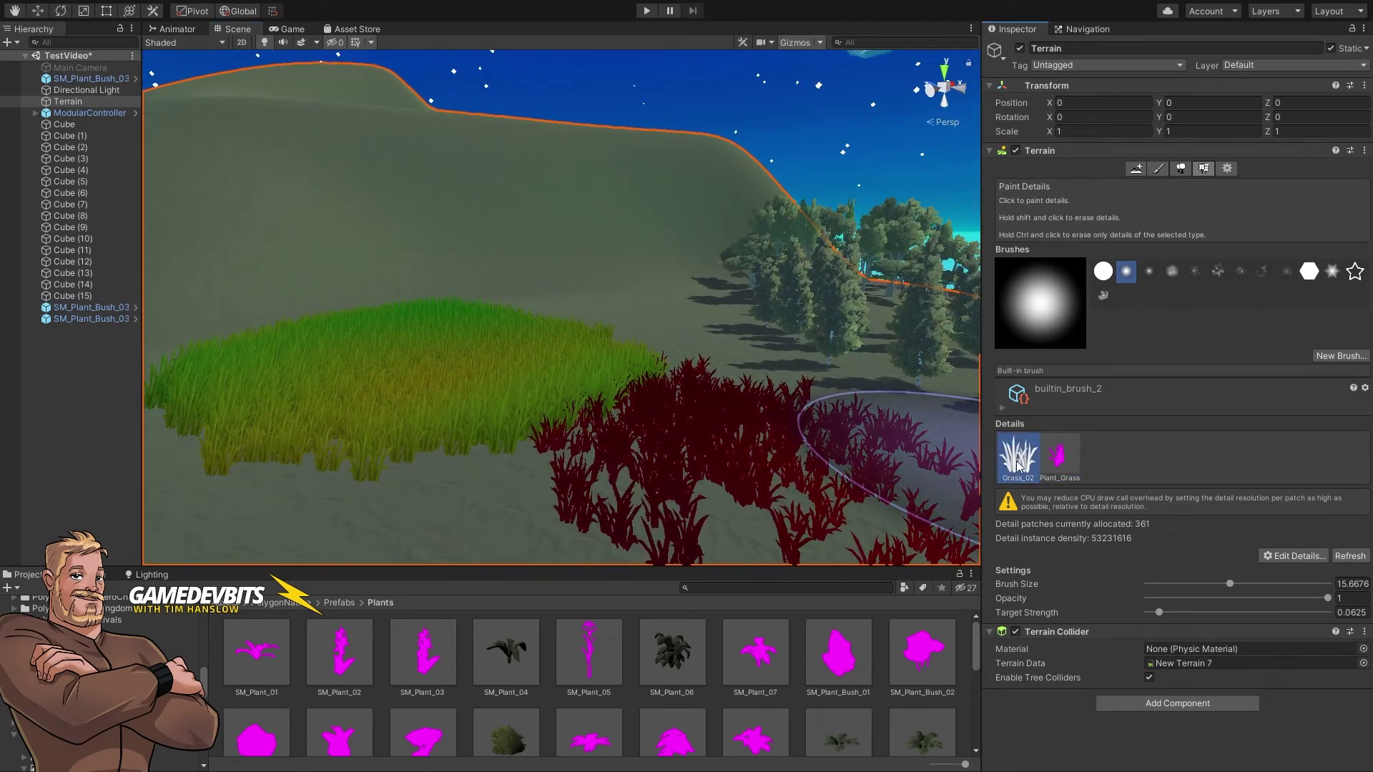
pyautogui.click(1059, 458)
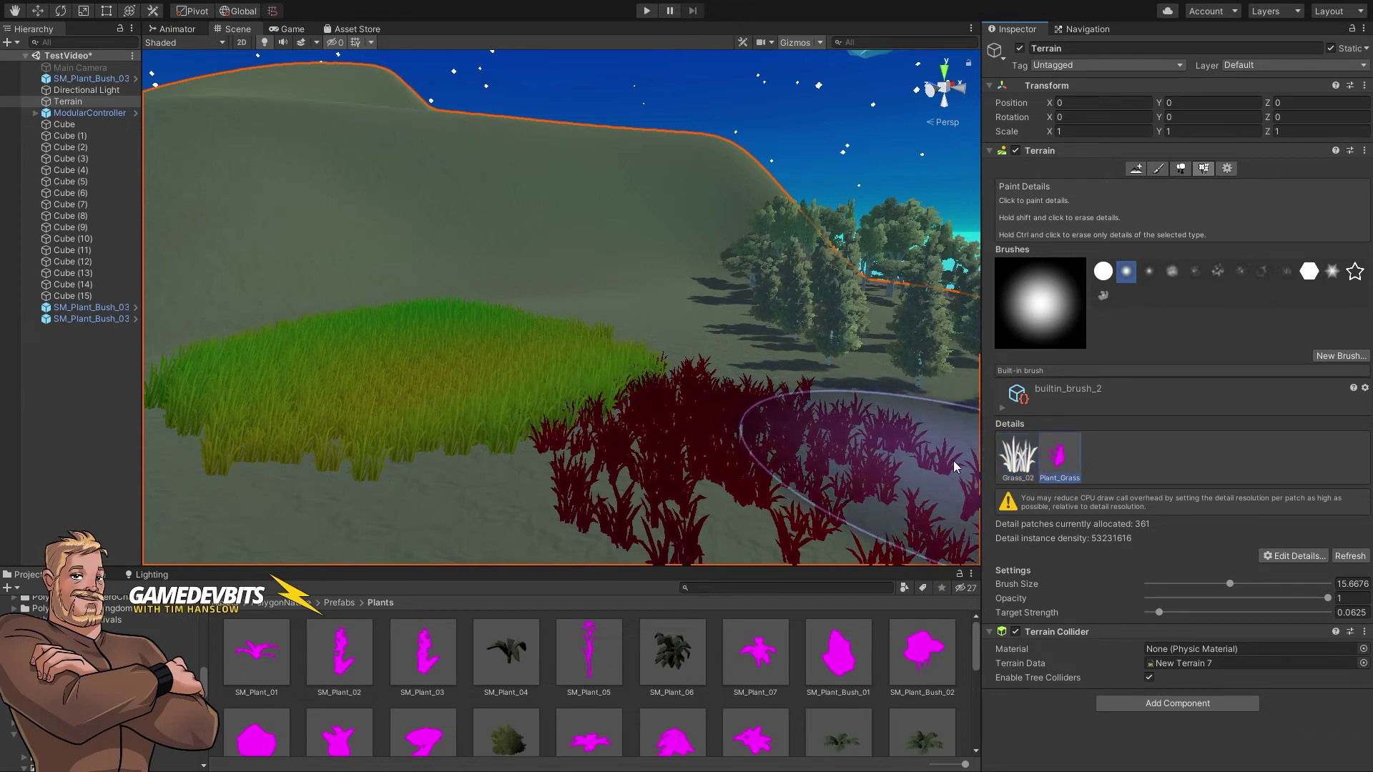
pyautogui.click(1018, 458)
pyautogui.moveTo(600, 331)
pyautogui.mouseDown()
pyautogui.moveTo(356, 267)
pyautogui.moveTo(328, 307)
pyautogui.moveTo(621, 340)
pyautogui.moveTo(353, 196)
pyautogui.moveTo(371, 130)
pyautogui.moveTo(599, 309)
pyautogui.moveTo(730, 328)
pyautogui.moveTo(729, 343)
pyautogui.moveTo(687, 360)
pyautogui.moveTo(499, 251)
pyautogui.mouseUp()
pyautogui.scroll(3, 481, 265)
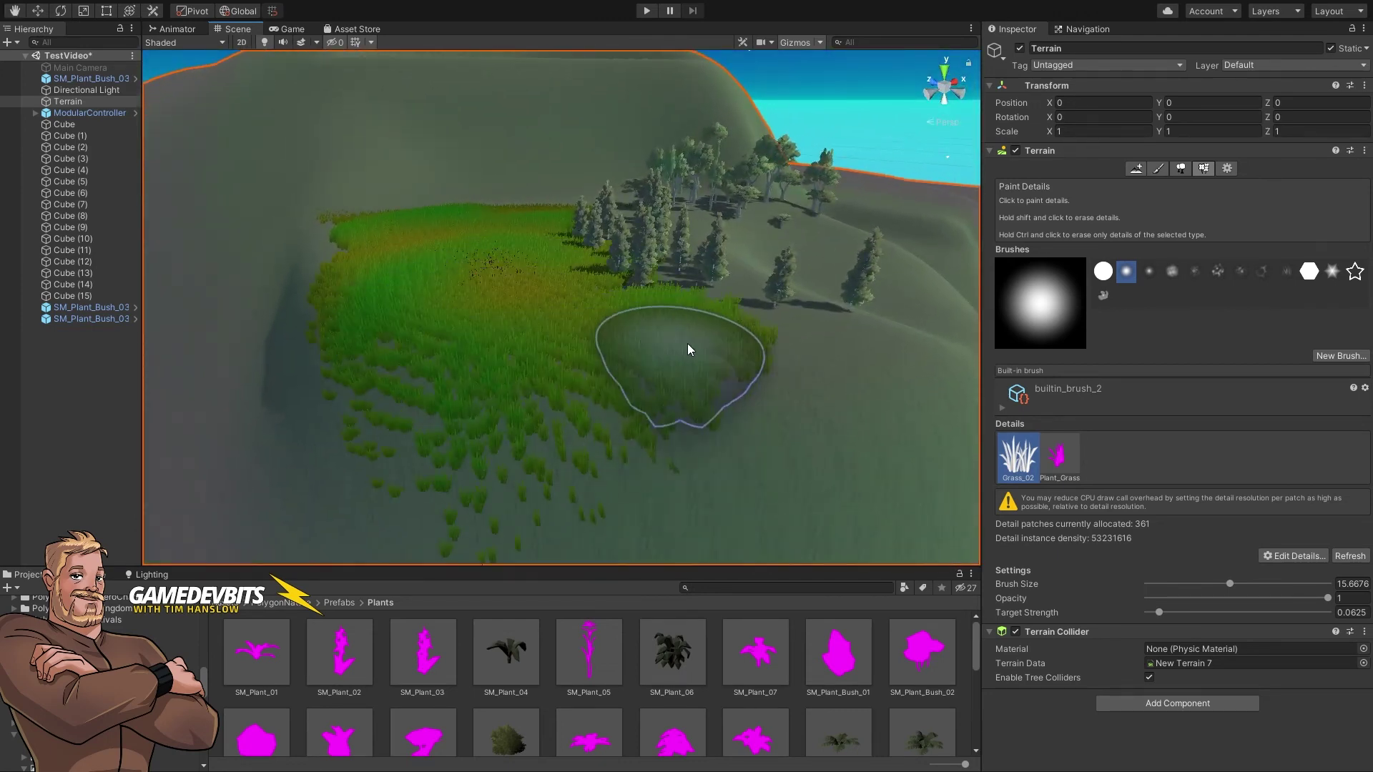
pyautogui.moveTo(549, 399)
pyautogui.keyDown('alt'); pyautogui.mouseDown()
pyautogui.moveTo(574, 341)
pyautogui.moveTo(567, 306)
pyautogui.moveTo(527, 285)
pyautogui.moveTo(568, 299)
pyautogui.mouseUp(); pyautogui.keyUp('alt')
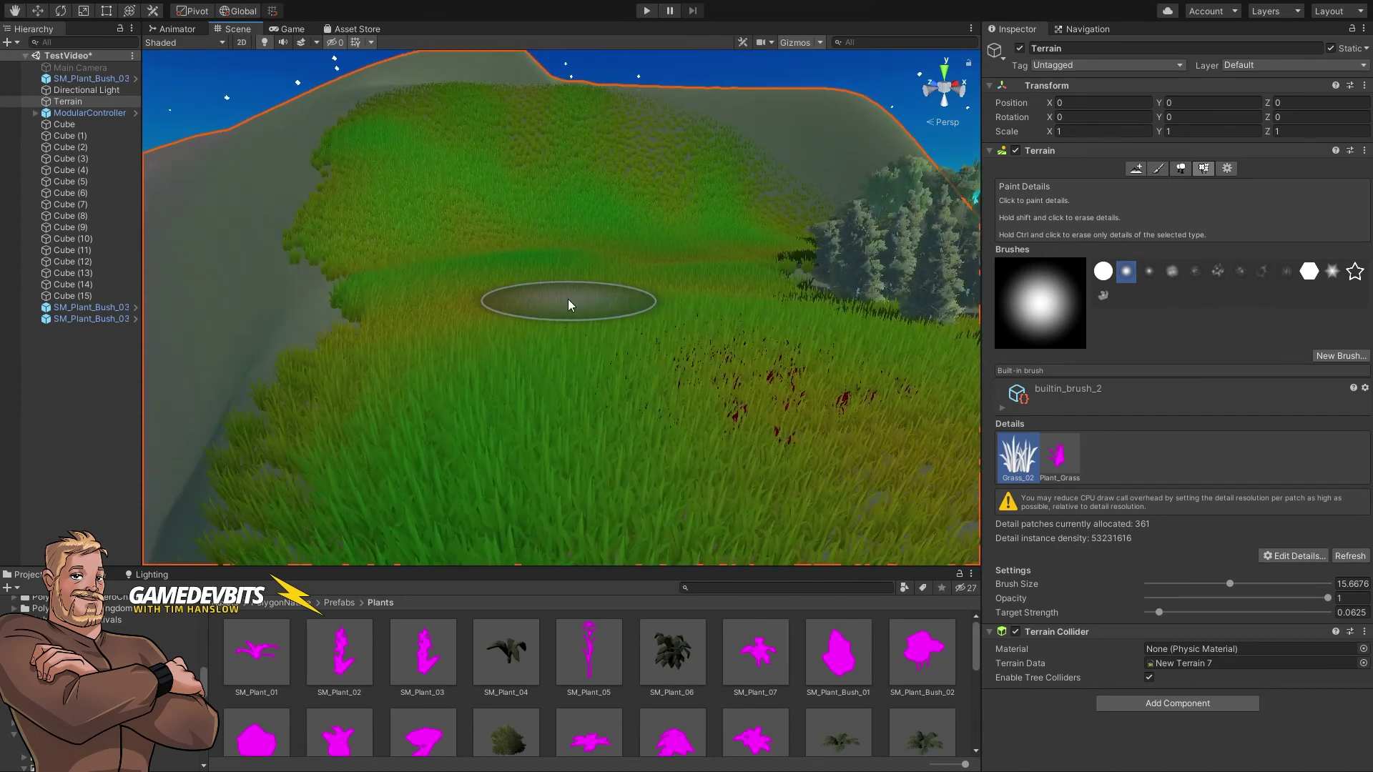